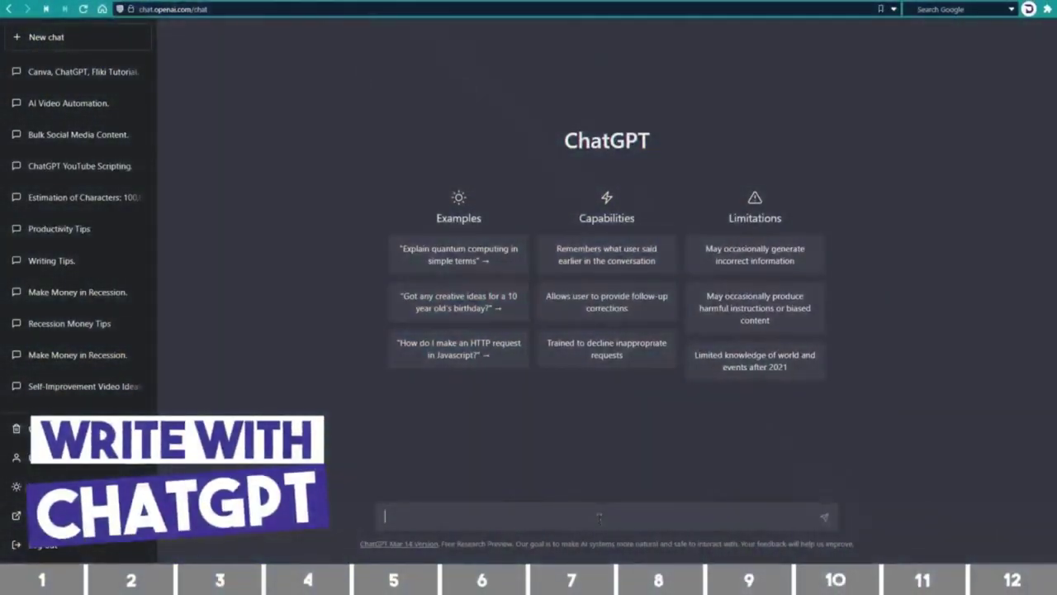
Step: Ask ChatGPT for a 30-riddle table with question emojis, then 5 more in the same format
{"action": "type", "text": "Give me"}
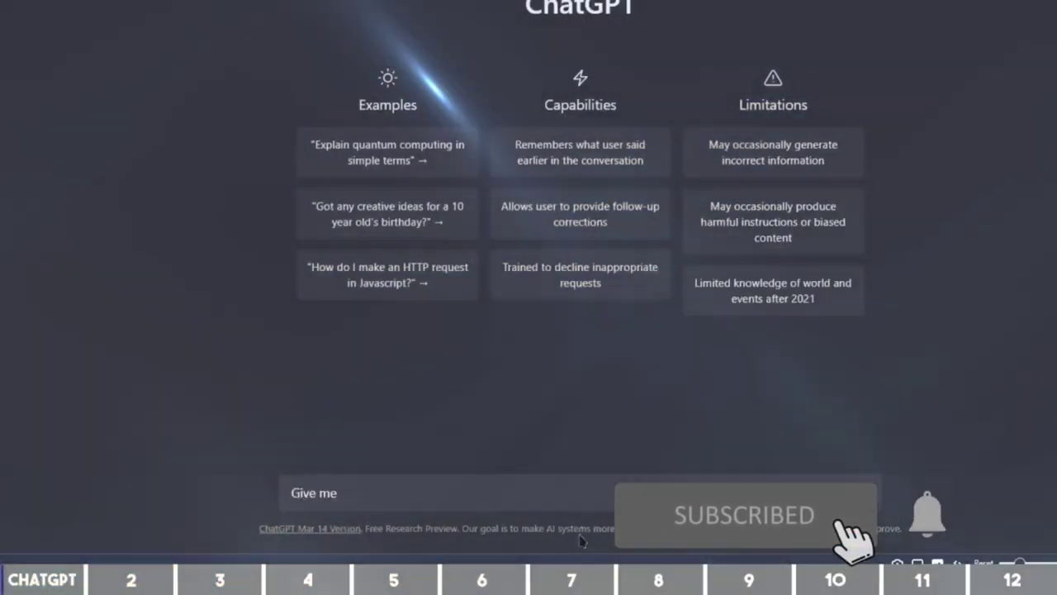
{"action": "type", "text": " 30 riddles and their answers in a"}
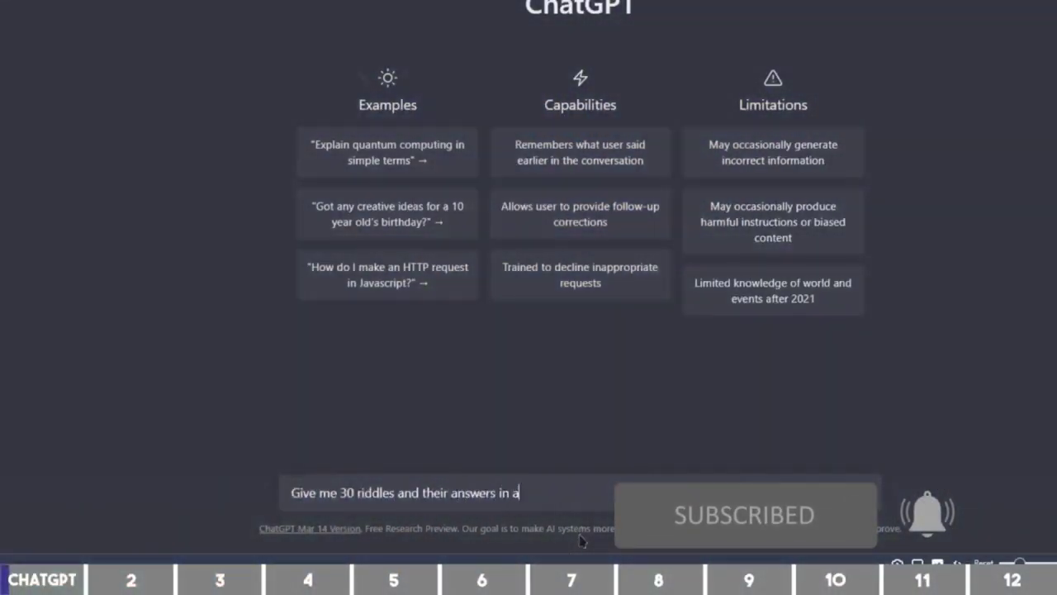
{"action": "type", "text": " table. Add a confused or"}
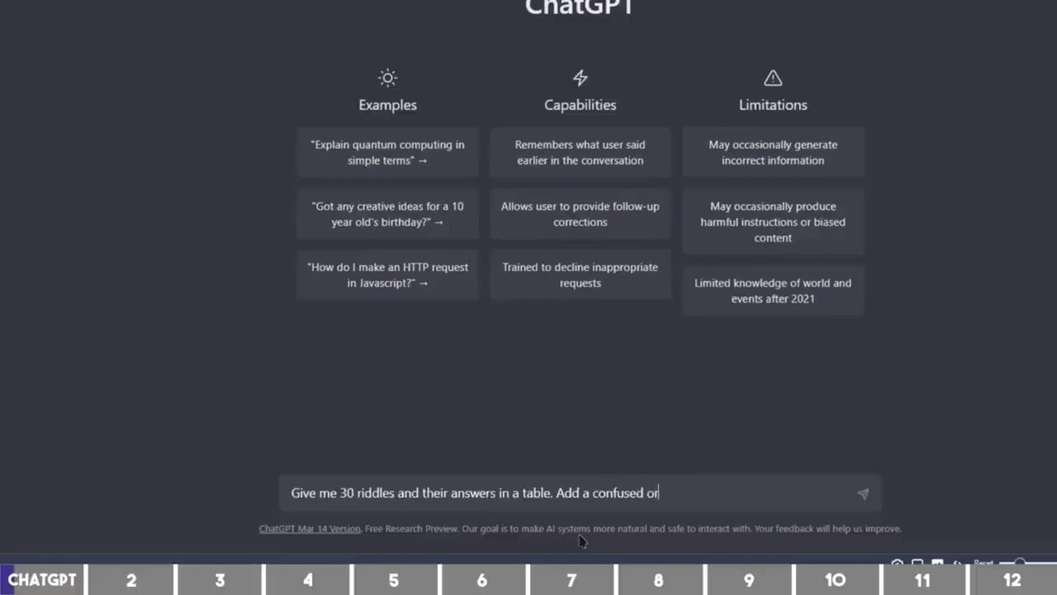
{"action": "type", "text": " question emoji at the"}
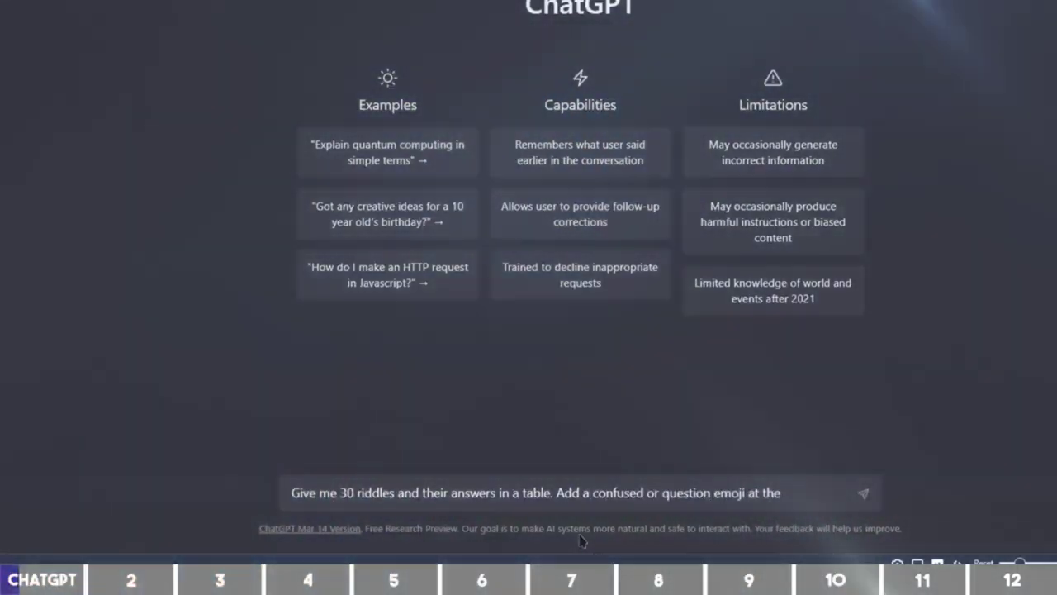
{"action": "type", "text": " end of the questions. Als"}
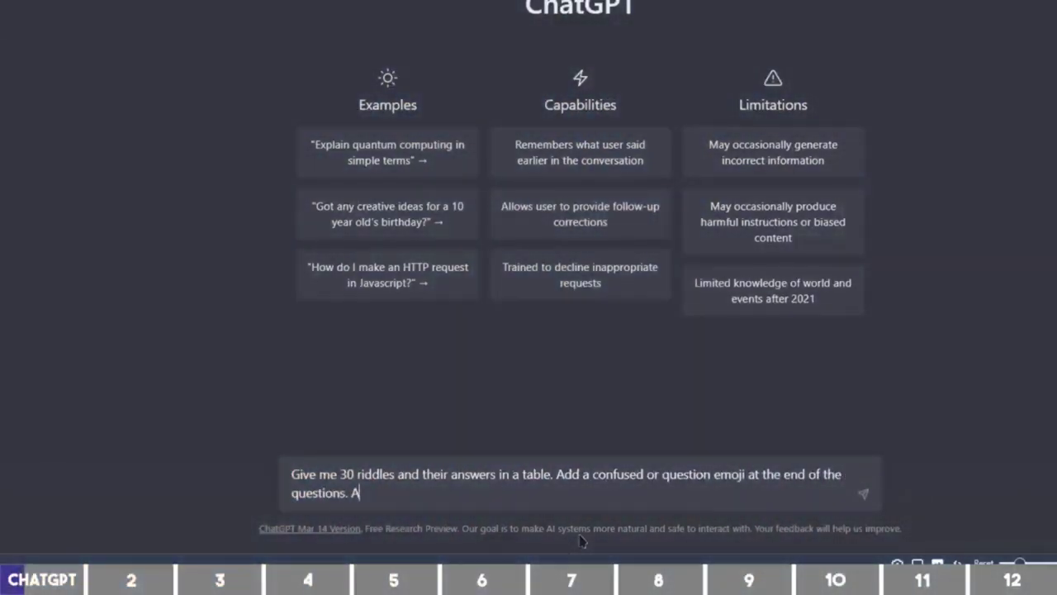
{"action": "type", "text": "o add emojis to the answer"}
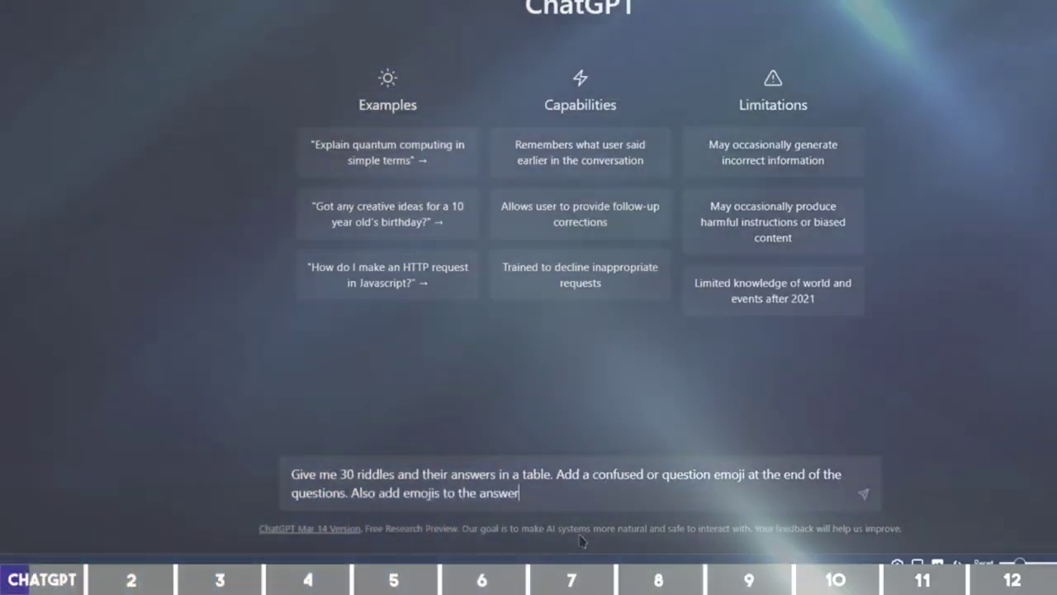
{"action": "type", "text": "s where possible"}
{"action": "key", "text": "Return"}
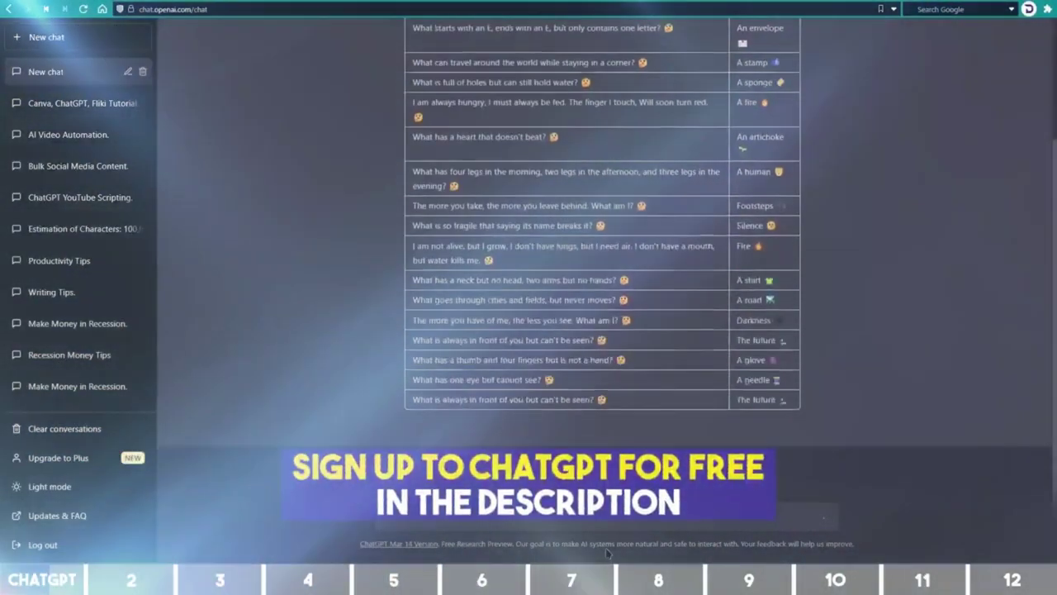
{"action": "scroll", "coordinate": [673, 398], "scroll_direction": "up", "scroll_amount": 5}
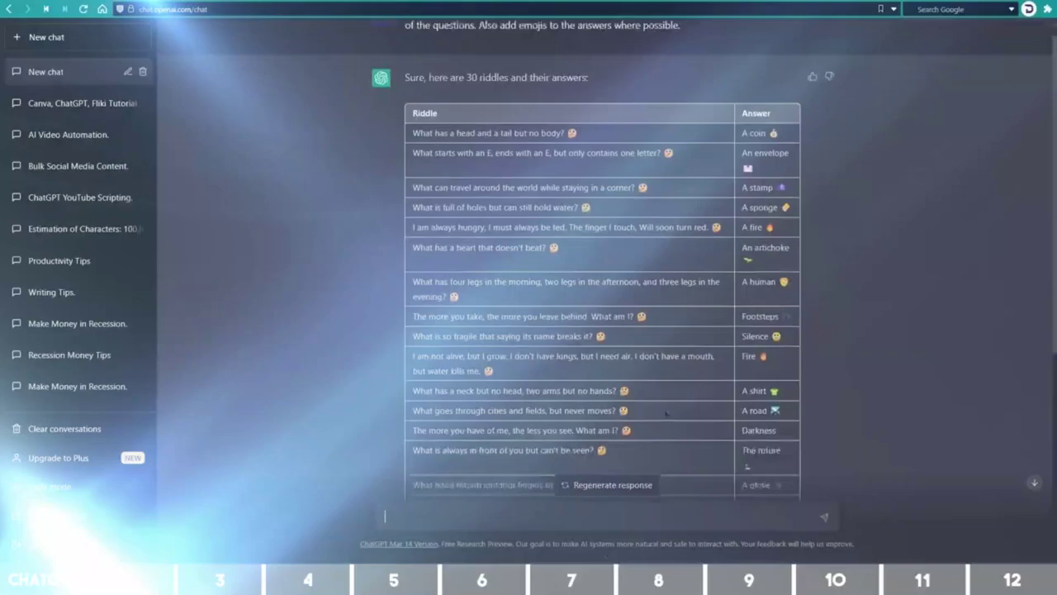
{"action": "scroll", "coordinate": [680, 381], "scroll_direction": "down", "scroll_amount": 2}
{"action": "type", "text": "Write 5"}
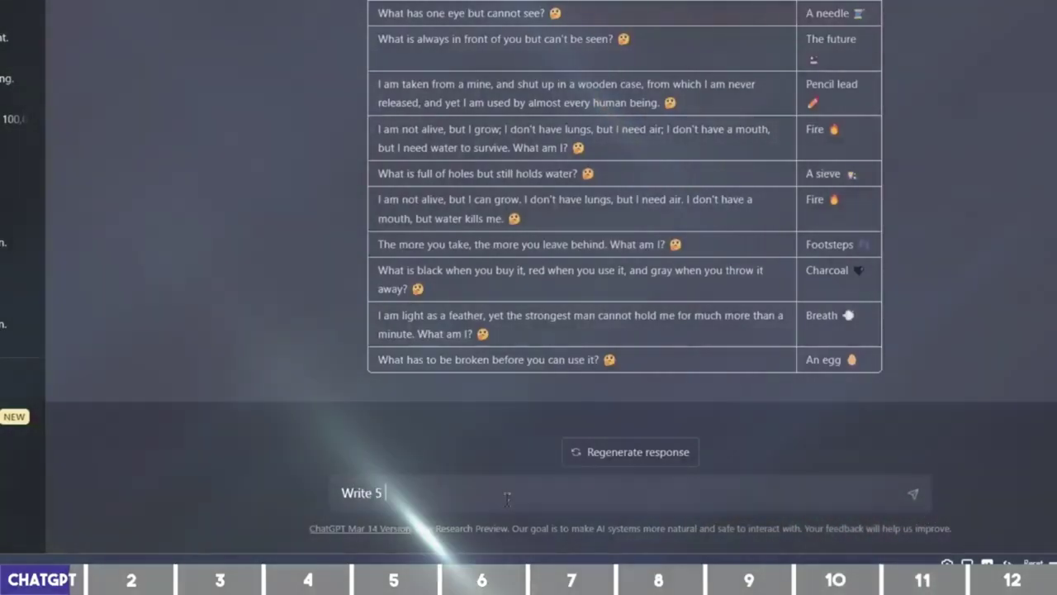
{"action": "type", "text": "more following the same format"}
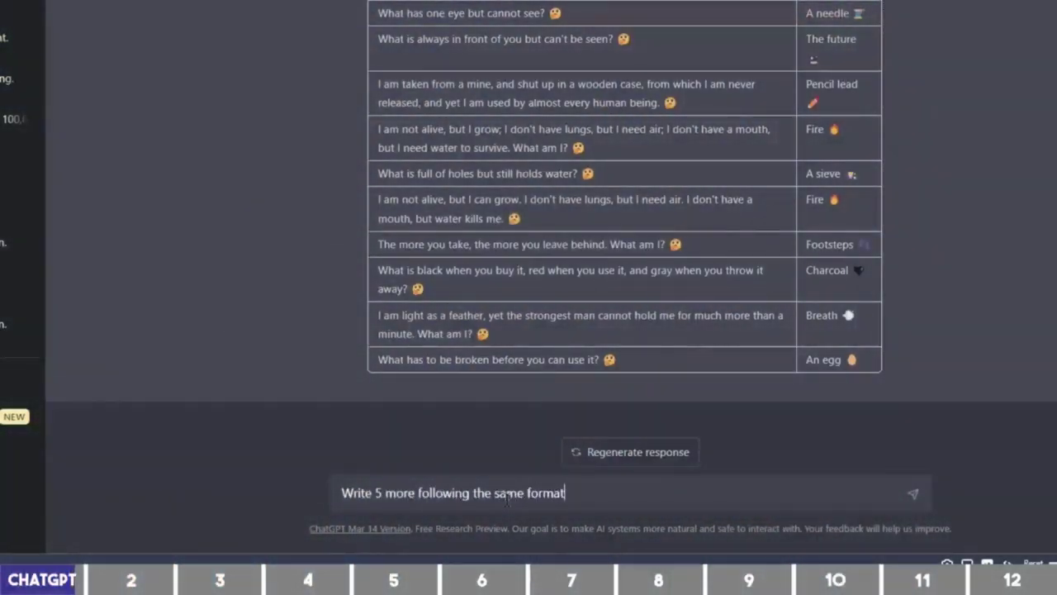
{"action": "key", "text": "Return"}
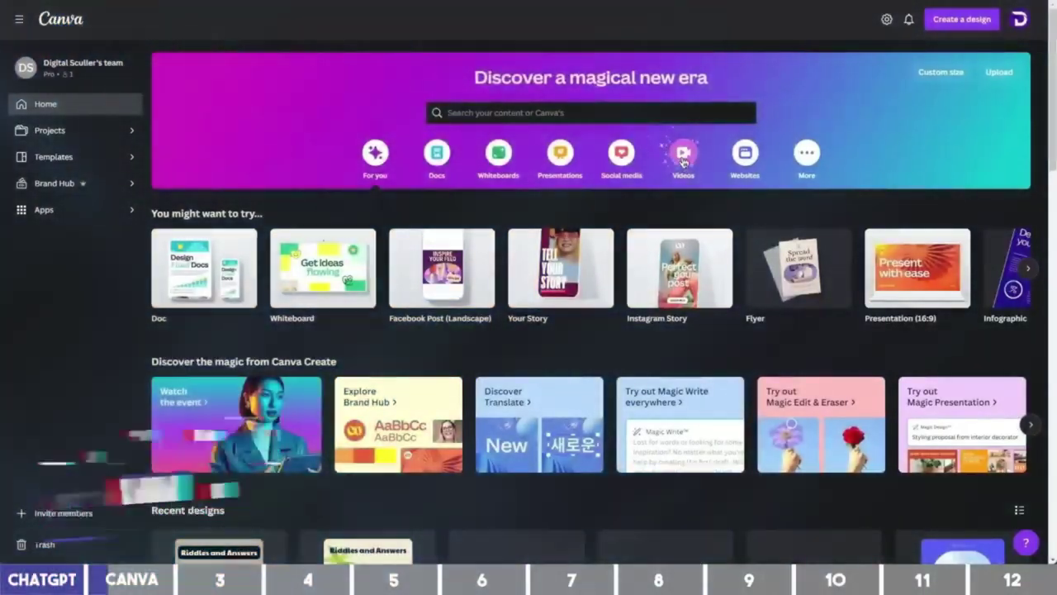
Step: Browse the Videos design types on the Canva home page to pick Mobile Video
{"action": "left_click", "coordinate": [683, 156]}
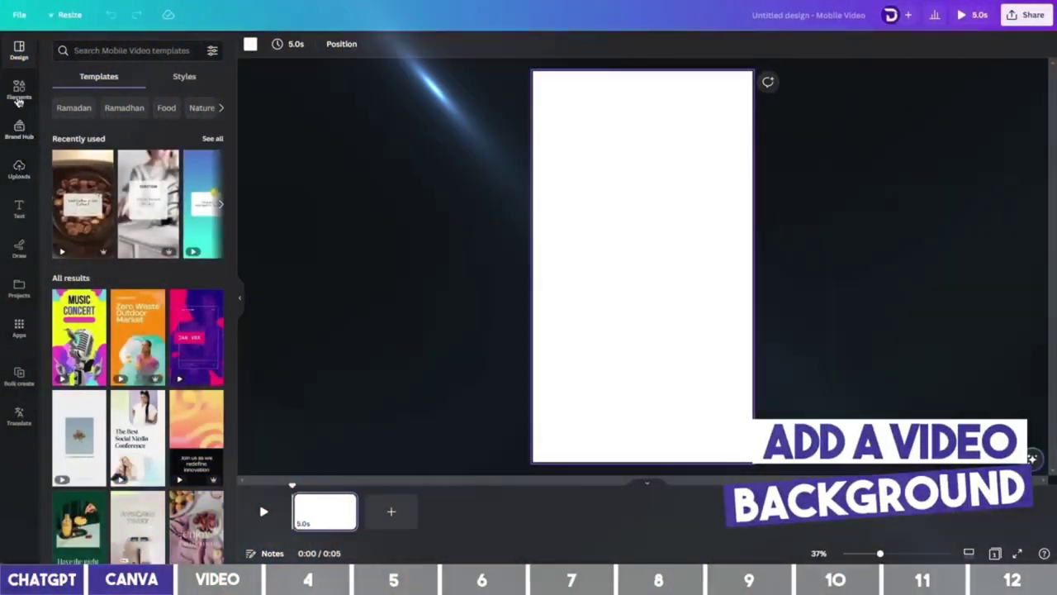
Step: Add the pirate-map video from an Elements search for 'riddle' to the page
{"action": "left_click", "coordinate": [18, 93]}
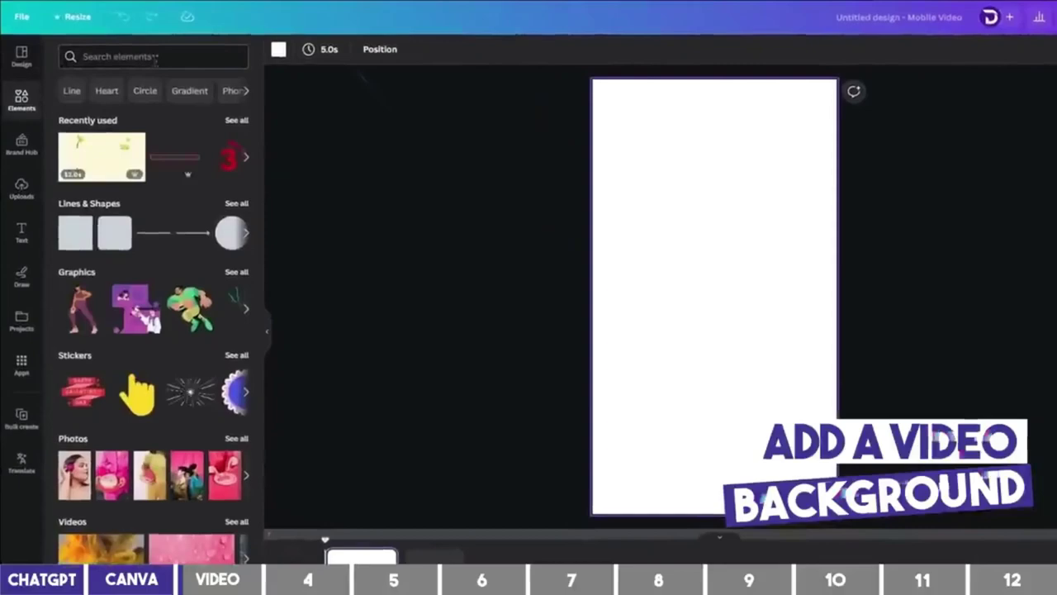
{"action": "left_click", "coordinate": [143, 53]}
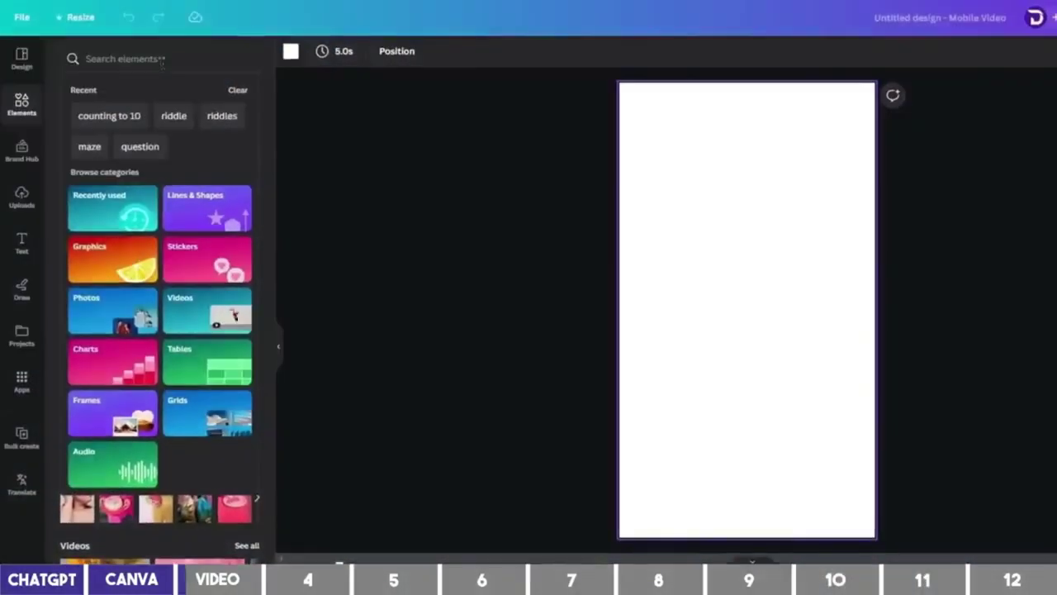
{"action": "type", "text": "riddle"}
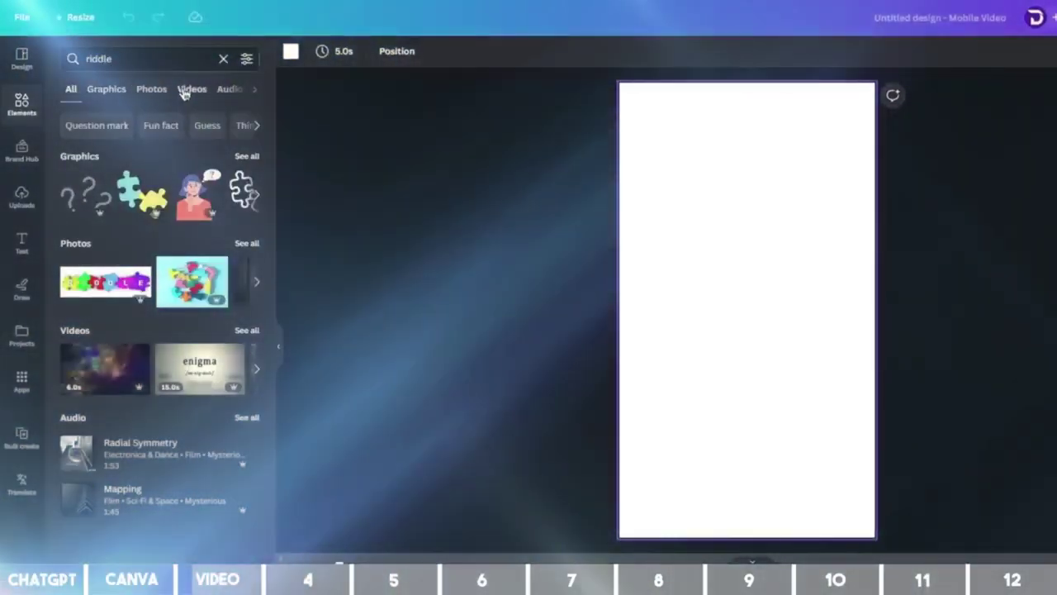
{"action": "left_click", "coordinate": [188, 89]}
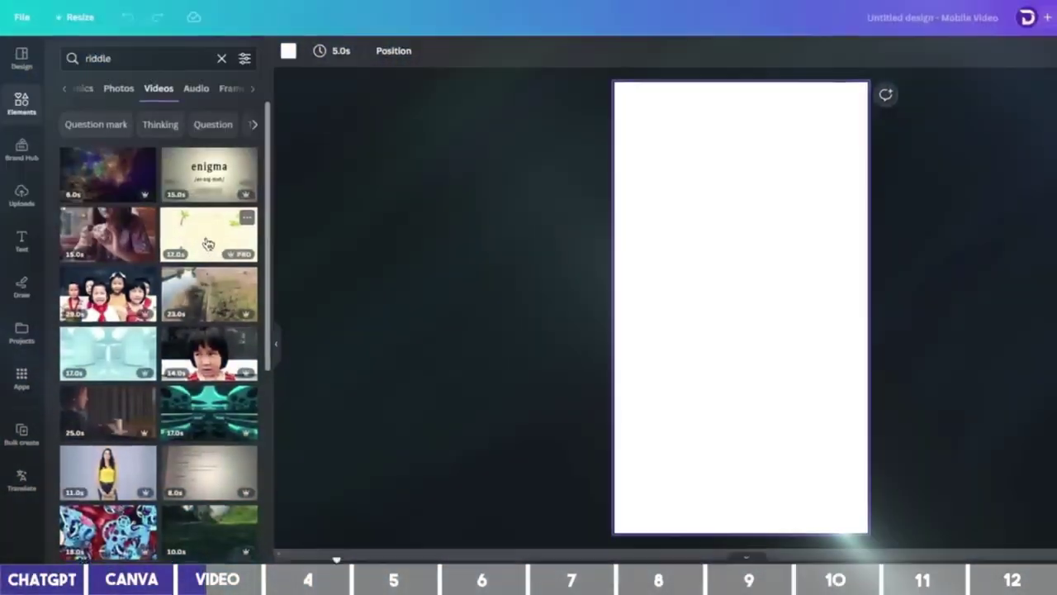
{"action": "left_click", "coordinate": [208, 239]}
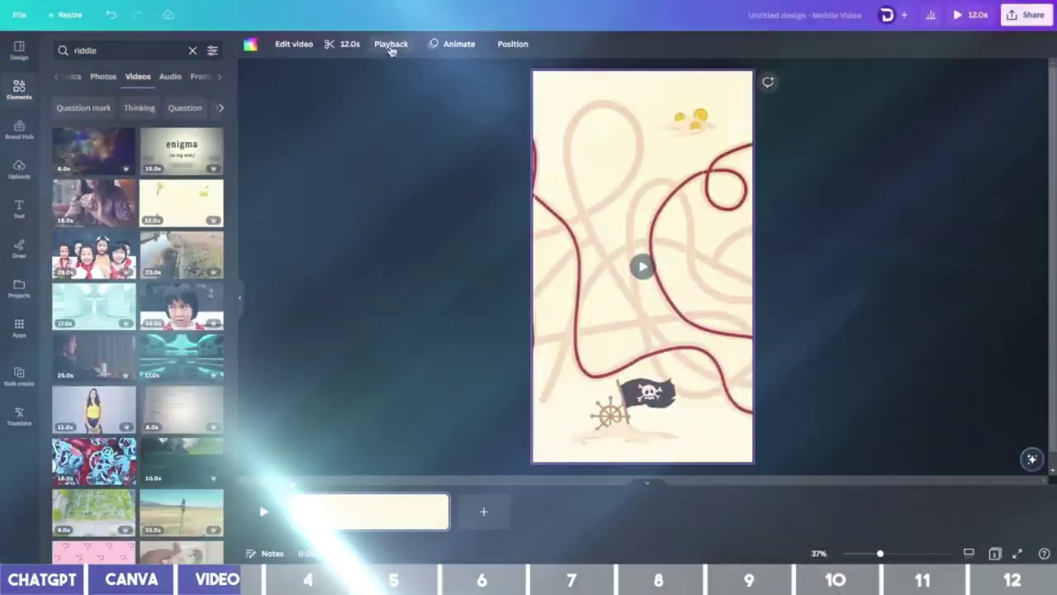
Step: Set the video's playback speed to 0.75 so it lasts 16 seconds
{"action": "left_click", "coordinate": [391, 46]}
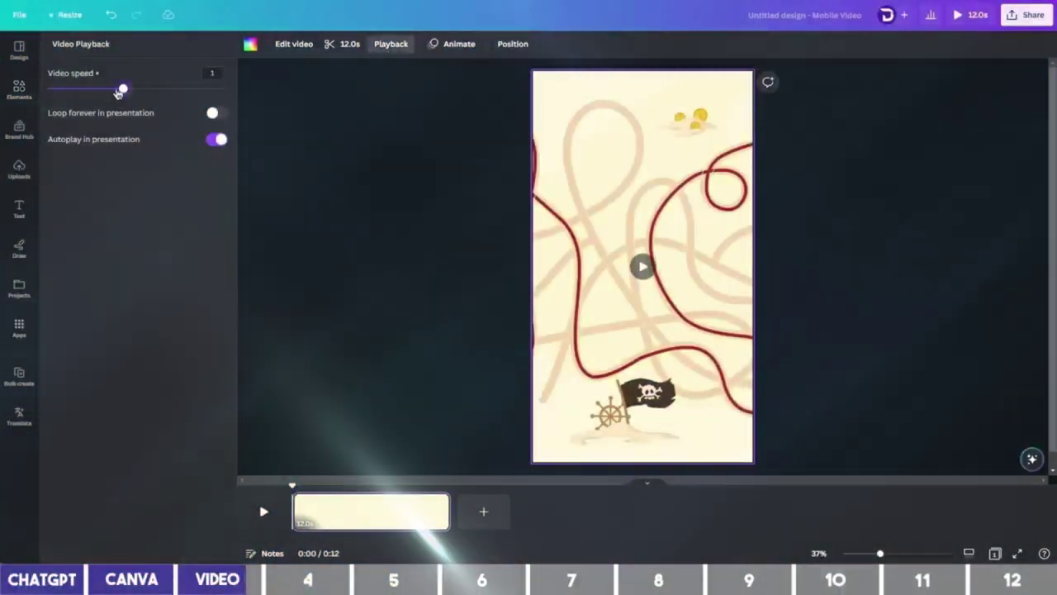
{"action": "left_click_drag", "start_coordinate": [118, 91], "coordinate": [97, 89]}
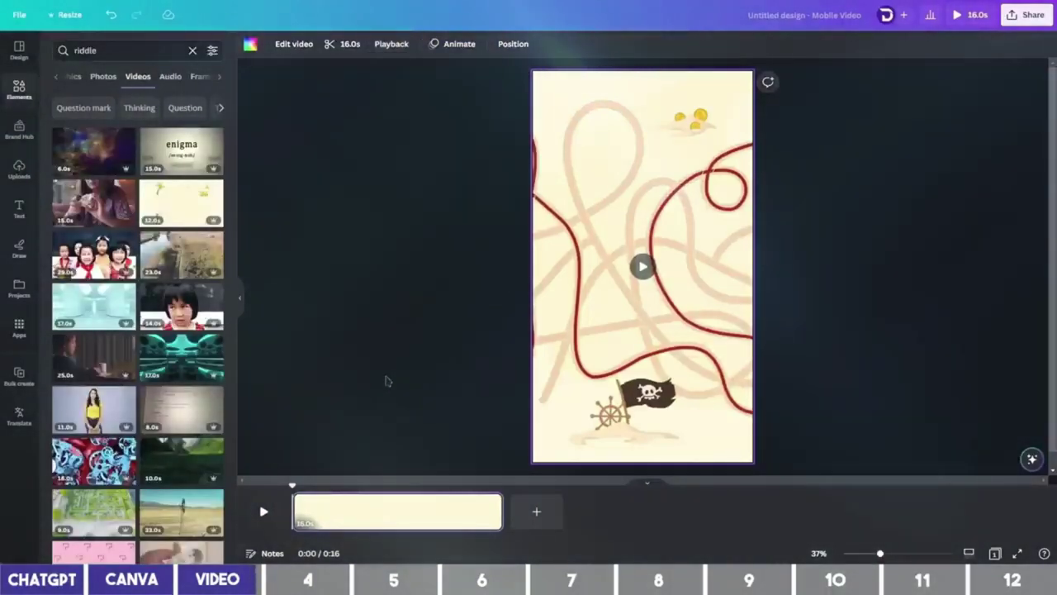
{"action": "left_click", "coordinate": [426, 355]}
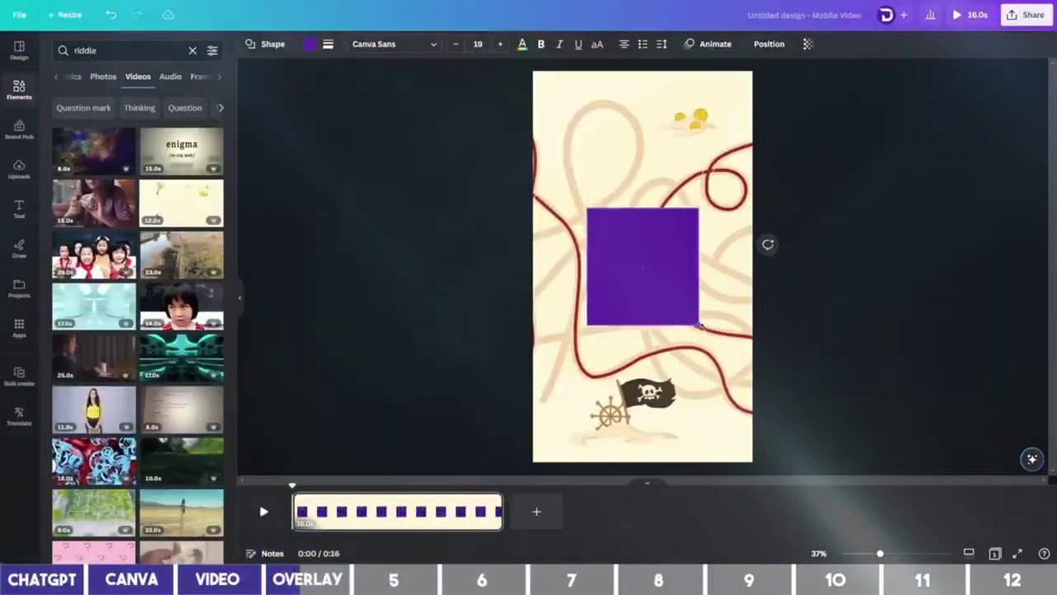
Step: Stretch the square over the whole page, colour it black, and set transparency to 40
{"action": "left_click_drag", "start_coordinate": [701, 326], "coordinate": [809, 482]}
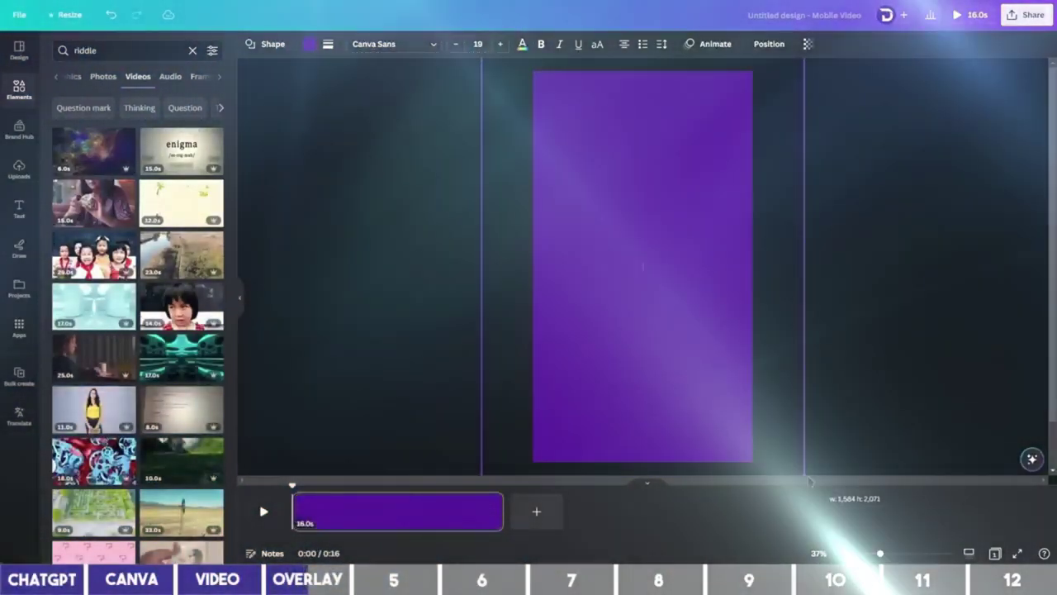
{"action": "left_click", "coordinate": [310, 44]}
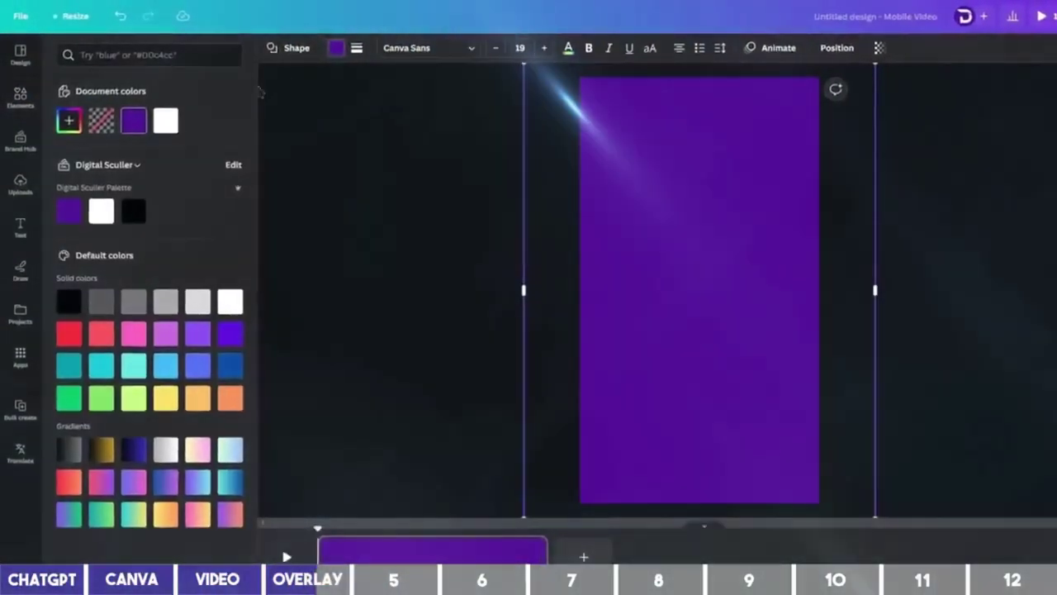
{"action": "left_click", "coordinate": [139, 211]}
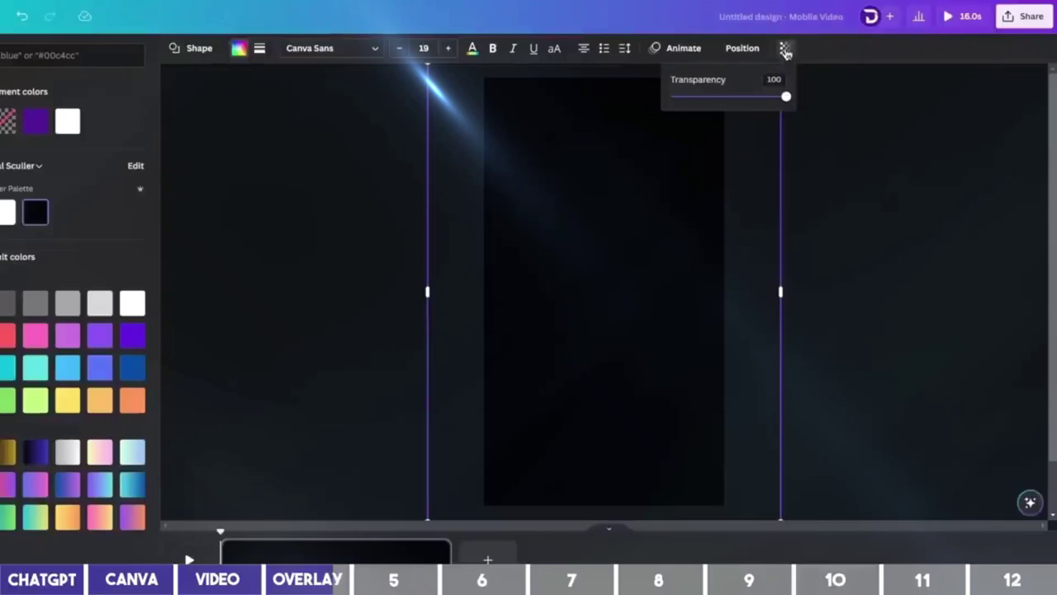
{"action": "left_click_drag", "start_coordinate": [767, 102], "coordinate": [718, 99]}
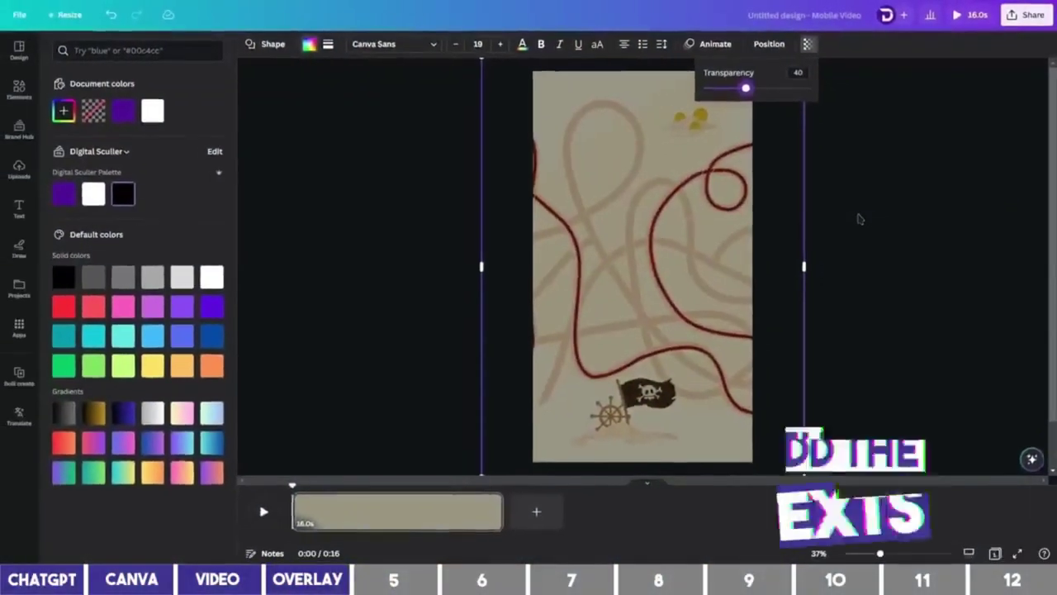
Step: Add a heading text box and start typing the 'Riddles and answers' title
{"action": "key", "text": "Escape"}
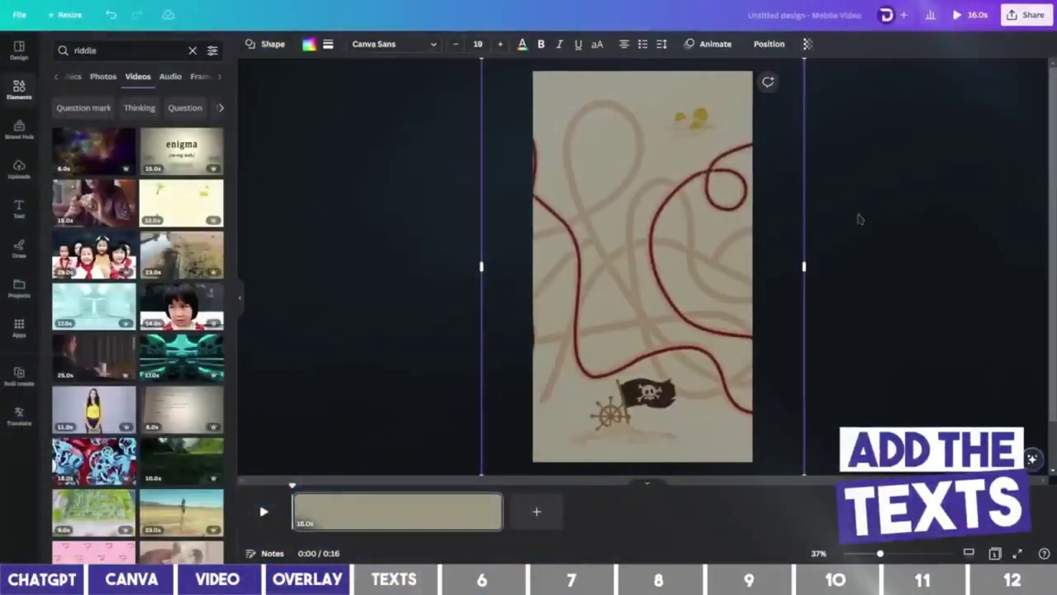
{"action": "key", "text": "Escape"}
{"action": "left_click", "coordinate": [21, 213]}
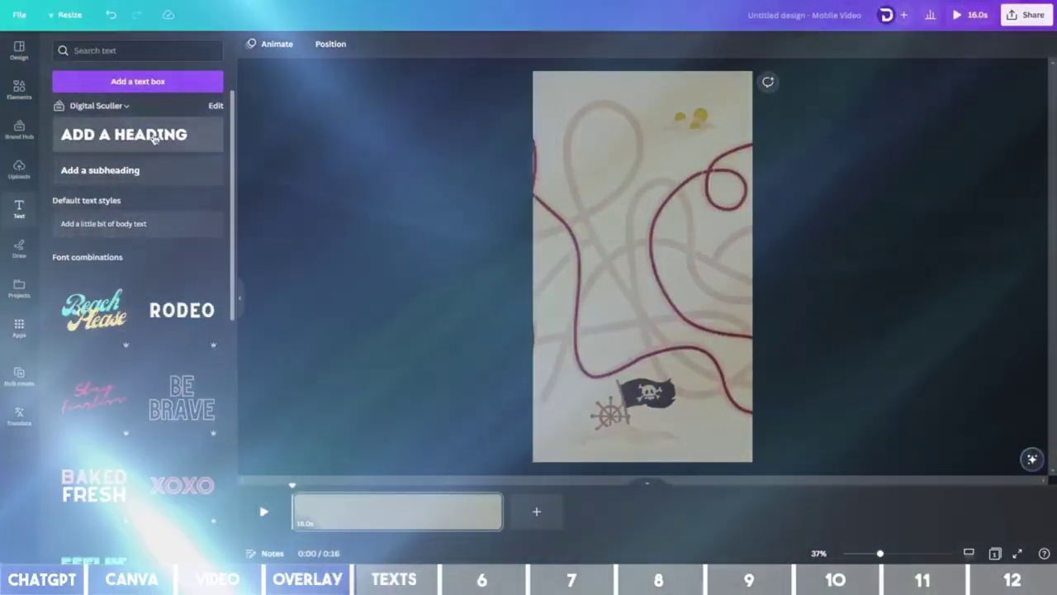
{"action": "left_click", "coordinate": [151, 137]}
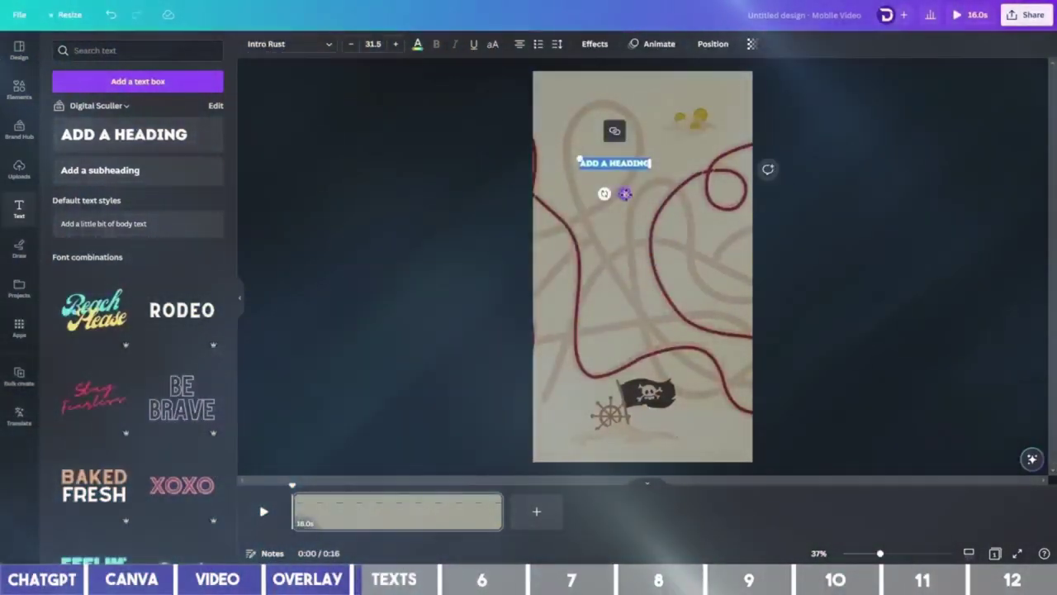
{"action": "type", "text": "RIDE"}
{"action": "type", "text": "LES AND ANSWERS"}
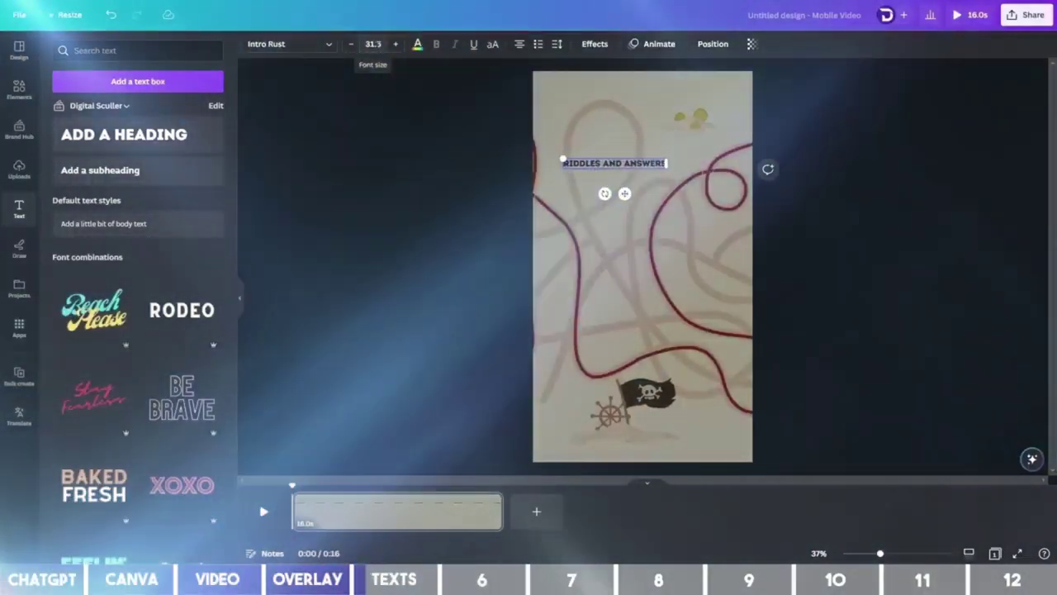
Step: Set the title font to Paytone One at size 64
{"action": "left_click", "coordinate": [313, 49]}
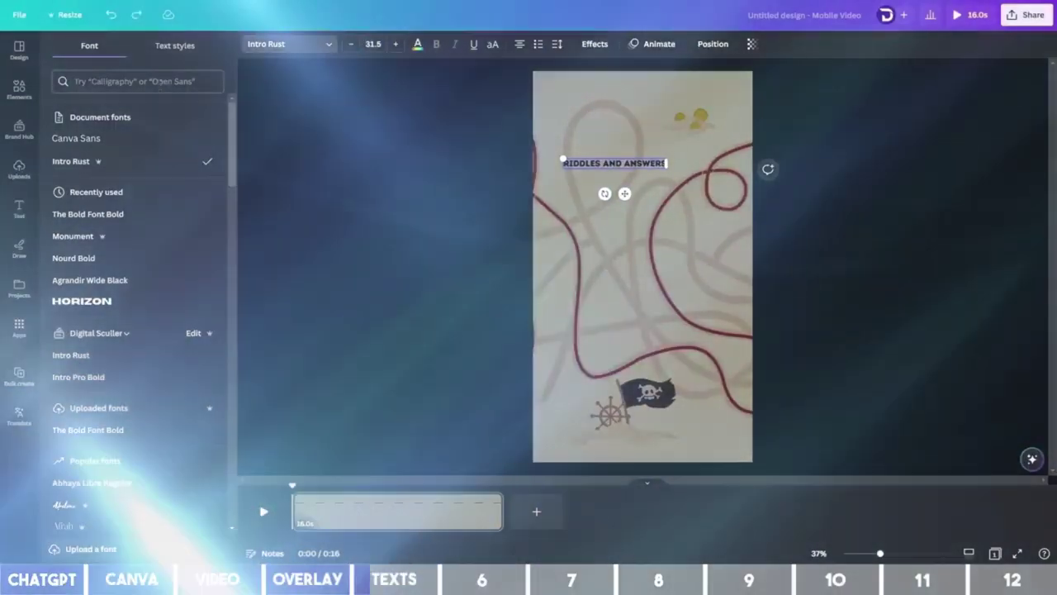
{"action": "left_click", "coordinate": [158, 82]}
{"action": "type", "text": "pay"}
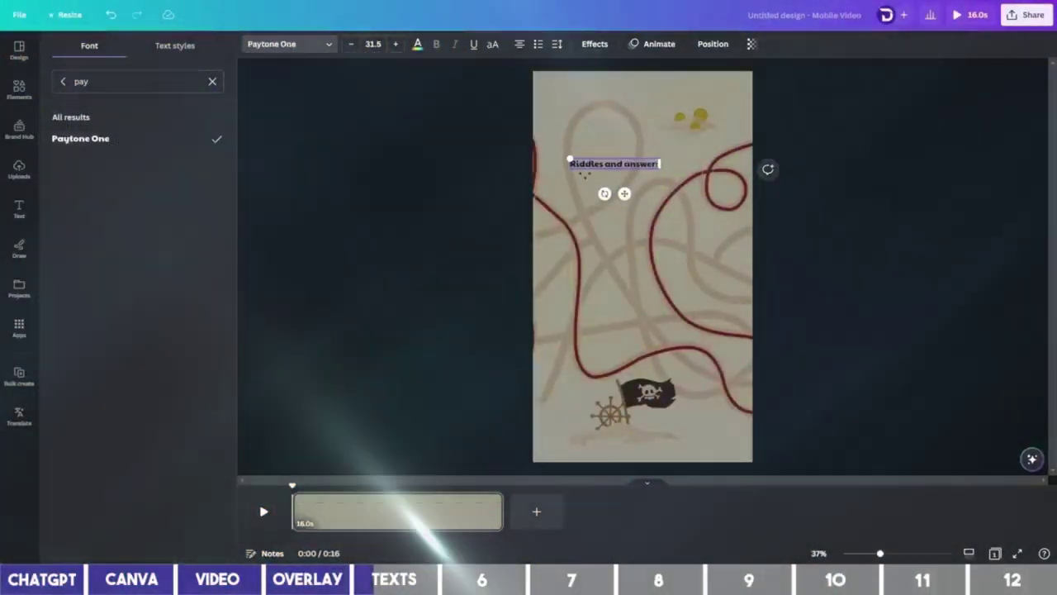
{"action": "left_click", "coordinate": [372, 44]}
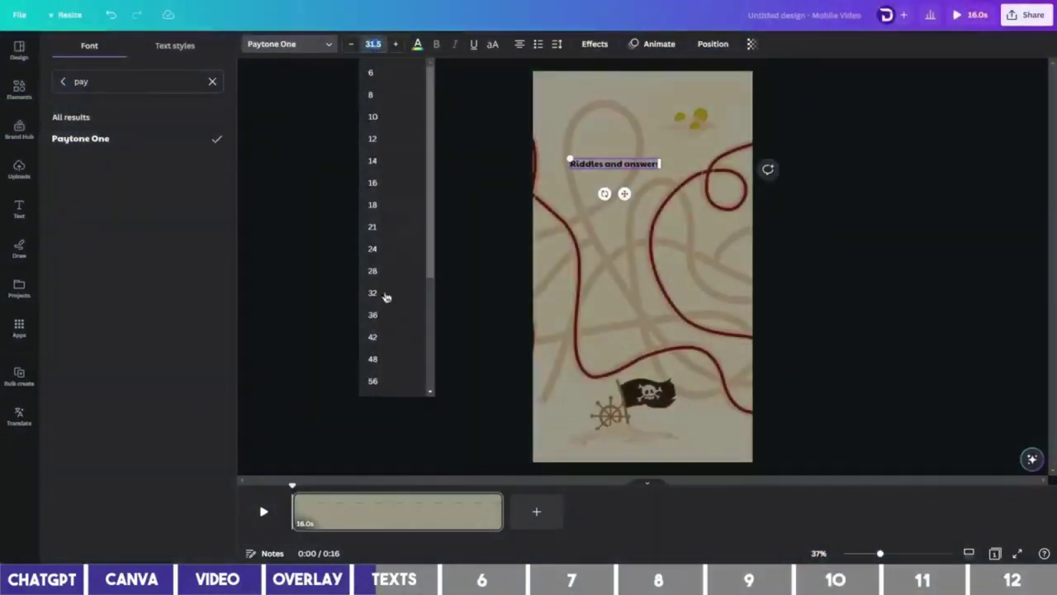
{"action": "scroll", "coordinate": [384, 306], "scroll_direction": "down", "scroll_amount": 2}
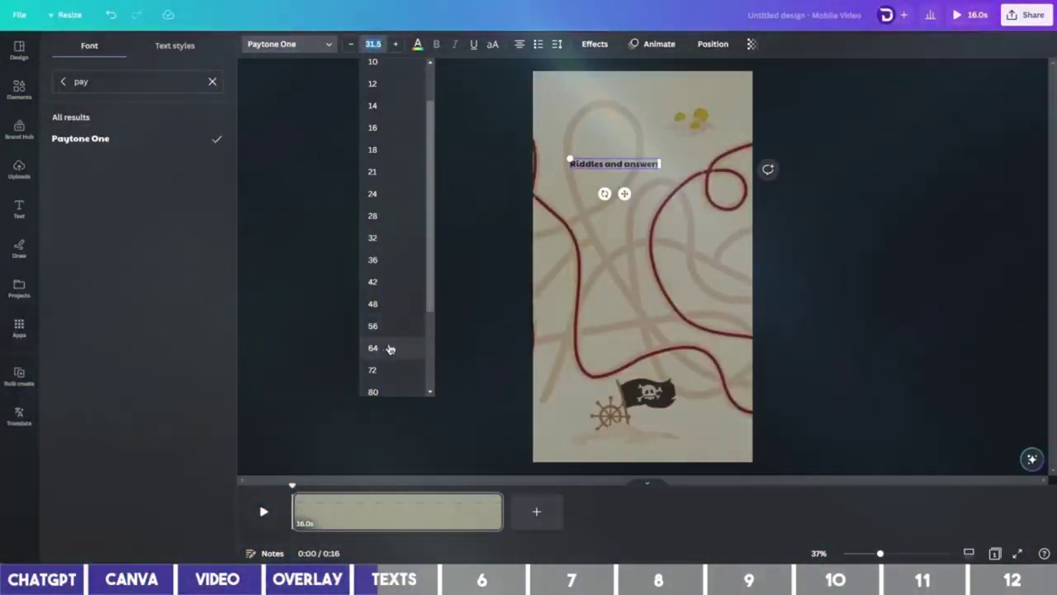
{"action": "left_click", "coordinate": [373, 348]}
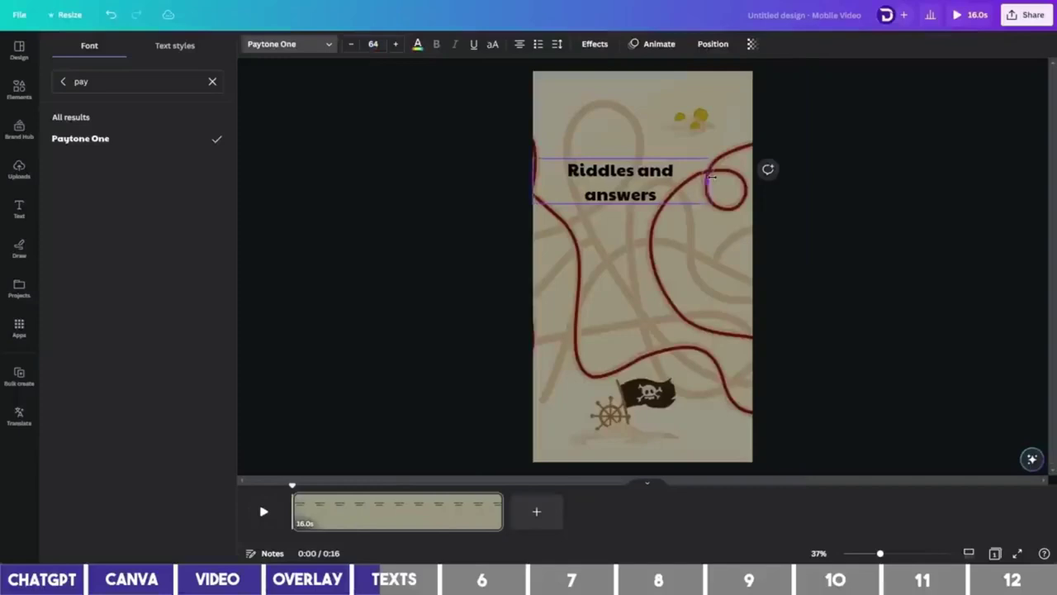
Step: Widen the title onto one line at the page top with a yellow Background effect
{"action": "left_click_drag", "start_coordinate": [711, 176], "coordinate": [719, 172]}
{"action": "left_click_drag", "start_coordinate": [639, 185], "coordinate": [654, 140]}
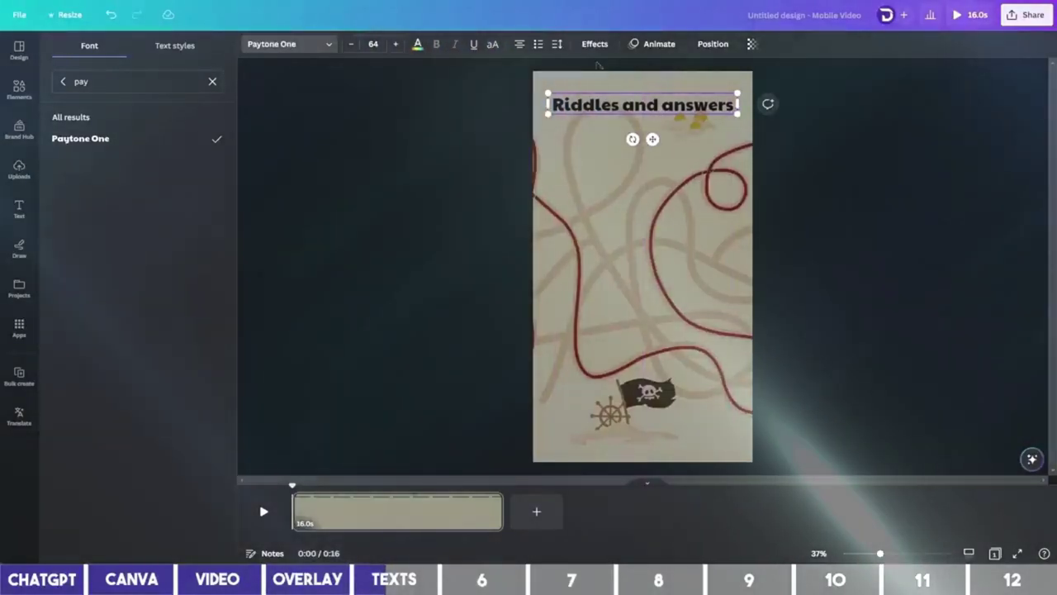
{"action": "left_click", "coordinate": [598, 45]}
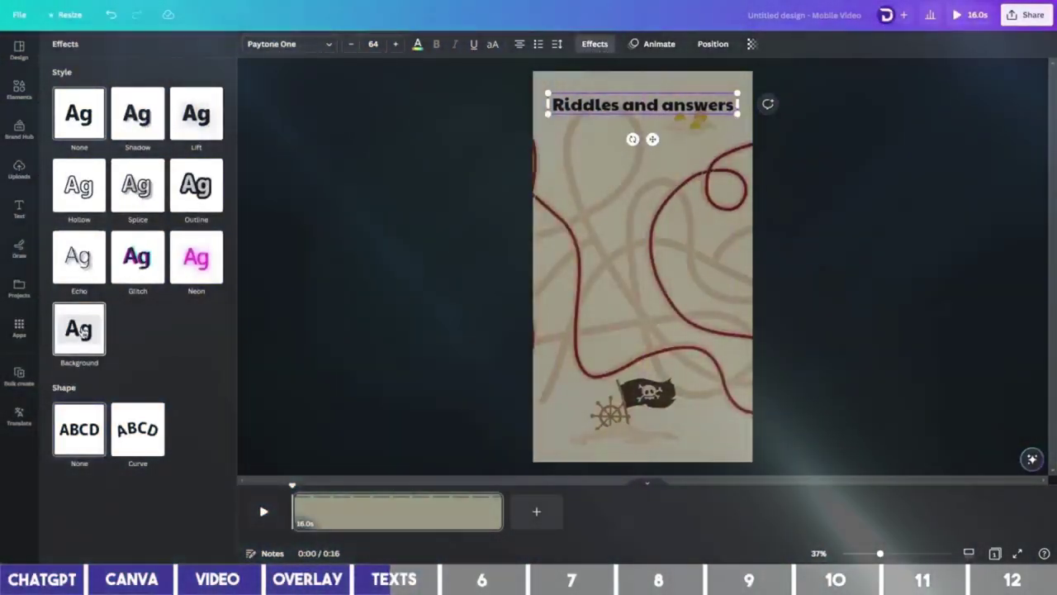
{"action": "left_click", "coordinate": [82, 330]}
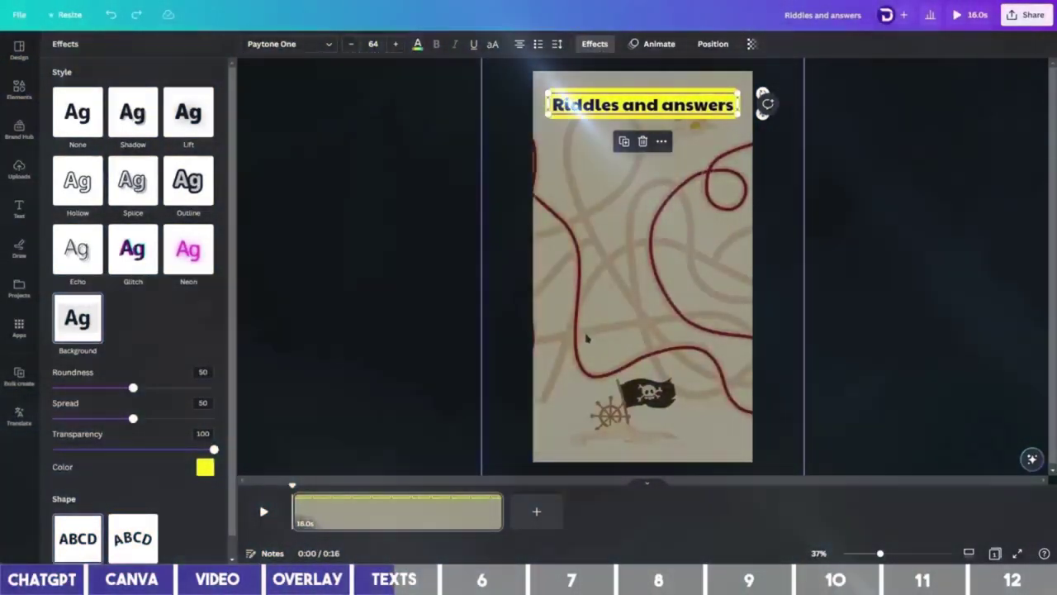
Step: Duplicate the title, move the copy to mid-page, and remove its background effect
{"action": "key", "text": "Escape"}
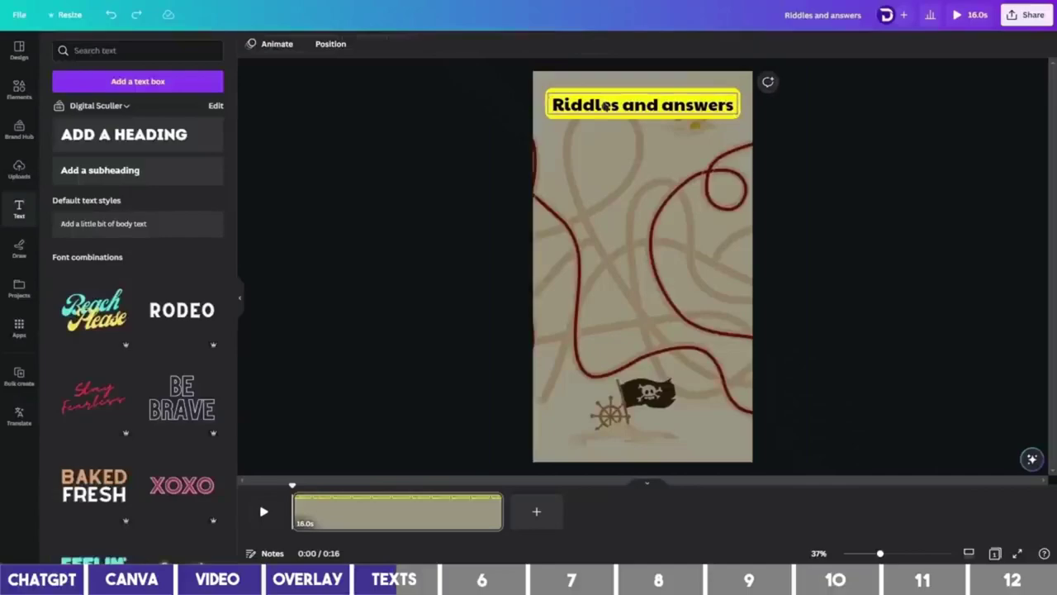
{"action": "left_click", "coordinate": [605, 105]}
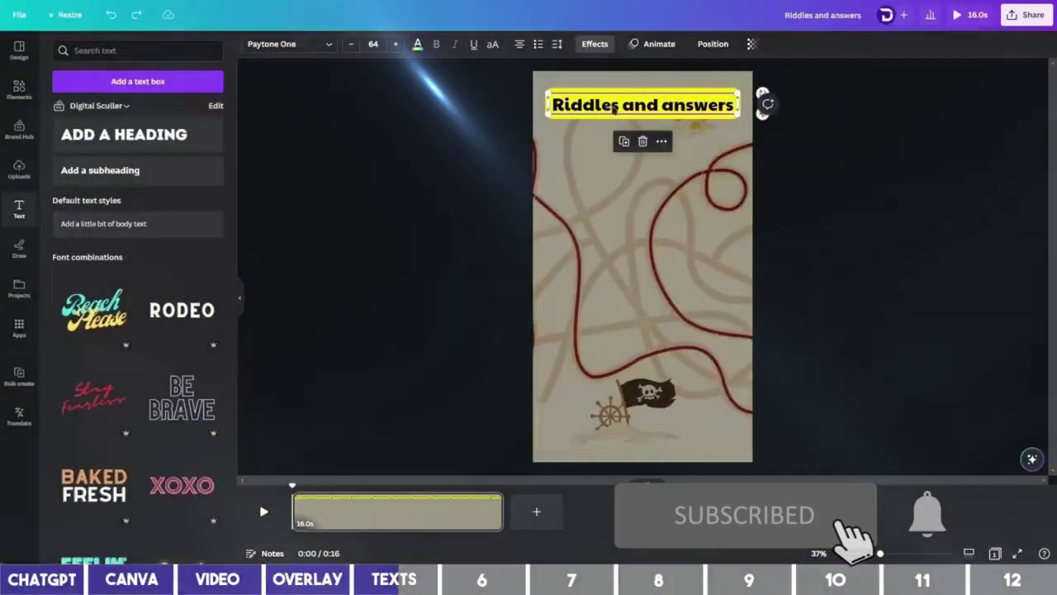
{"action": "key", "text": "ctrl+d"}
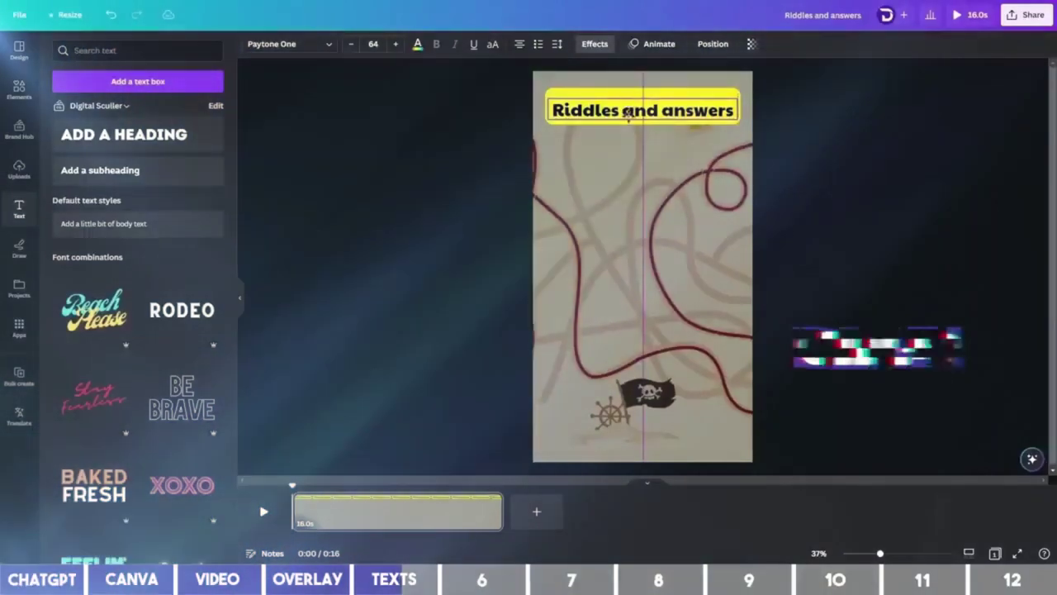
{"action": "left_click_drag", "start_coordinate": [630, 111], "coordinate": [627, 216]}
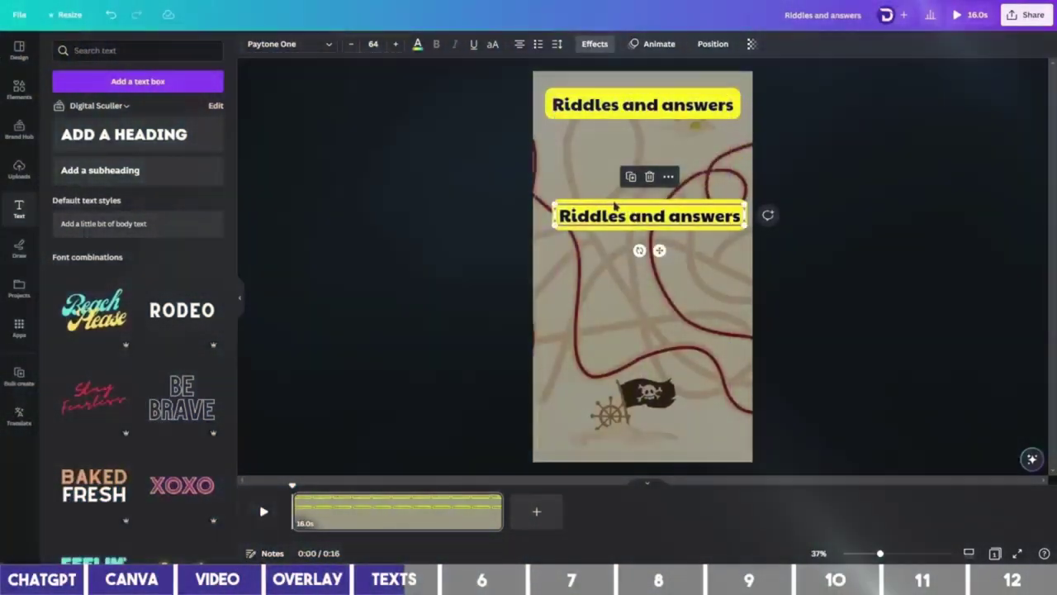
{"action": "left_click", "coordinate": [595, 44]}
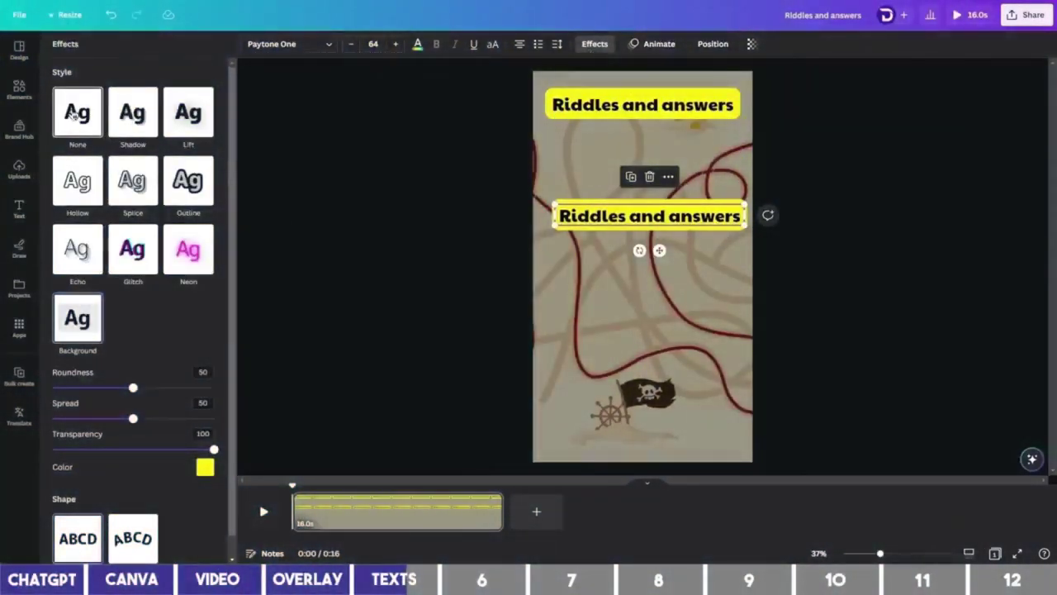
{"action": "left_click", "coordinate": [75, 114]}
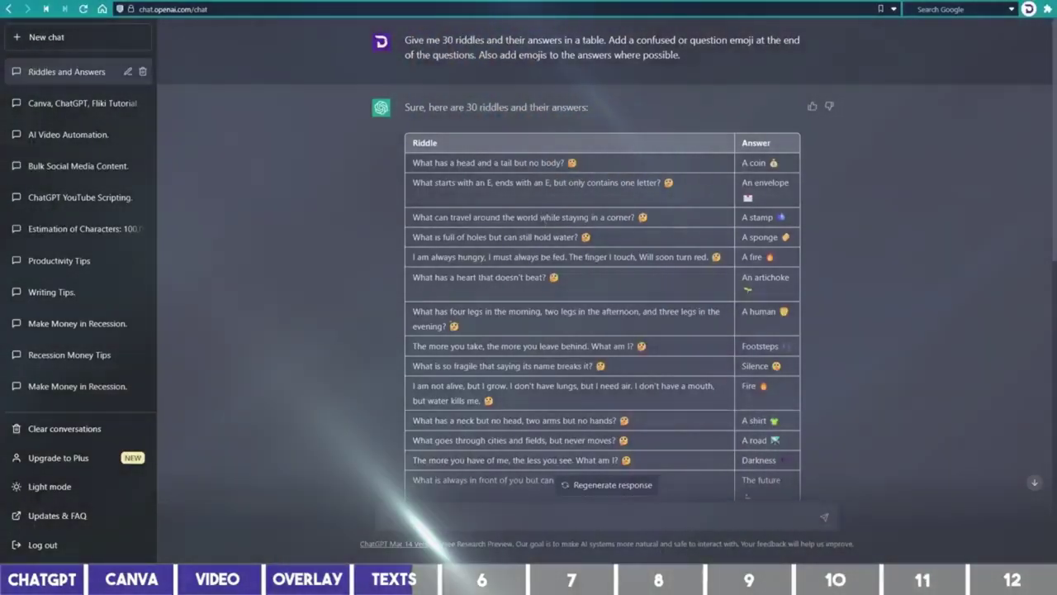
Step: Replace the copy's text with the four-legs riddle at size 72, placed under the title
{"action": "triple_click", "coordinate": [433, 322]}
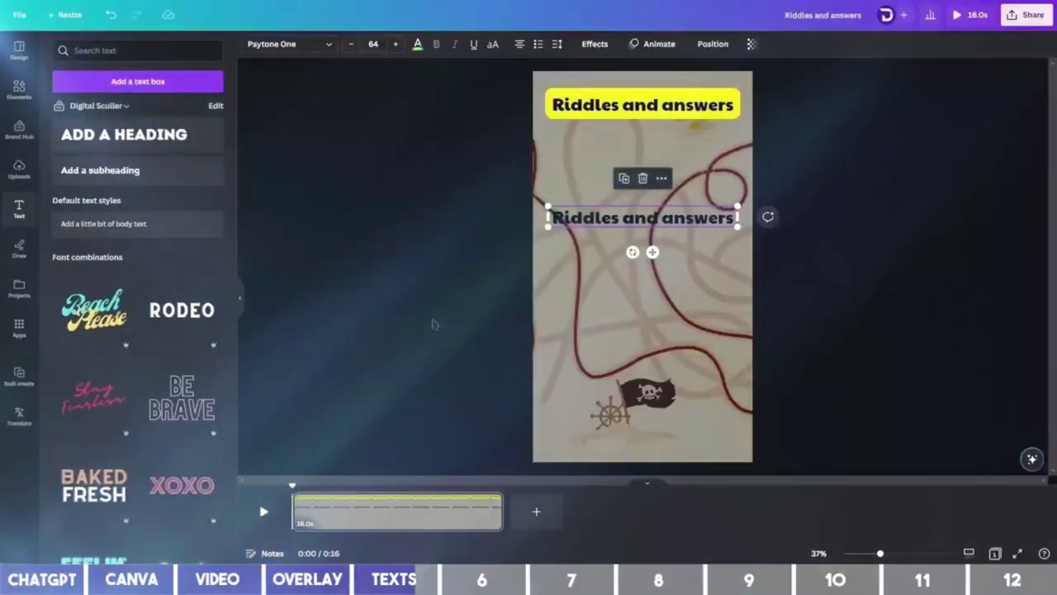
{"action": "key", "text": "ctrl+v"}
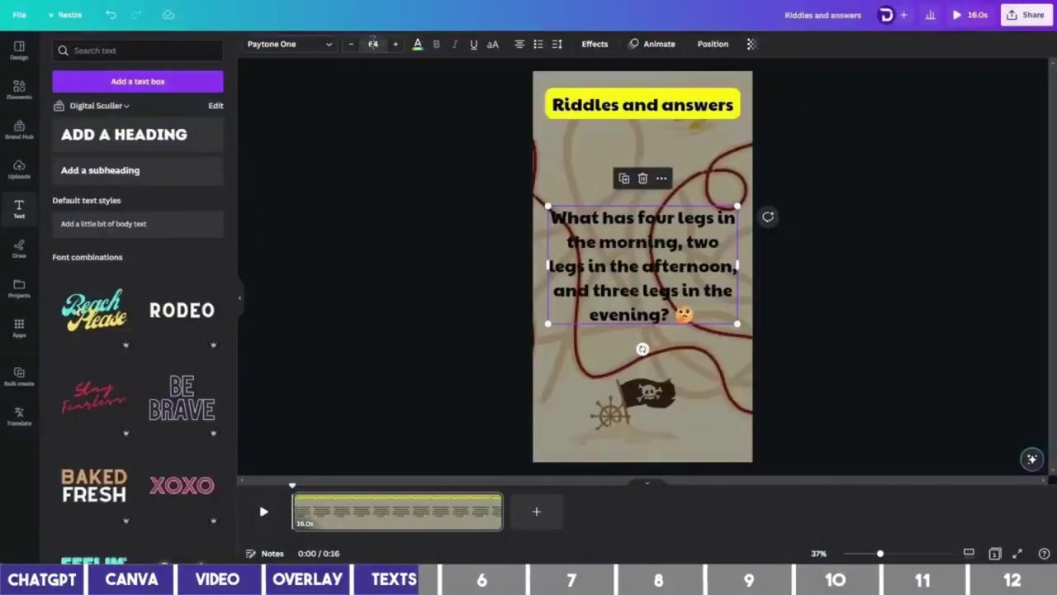
{"action": "left_click", "coordinate": [373, 44]}
{"action": "type", "text": "72"}
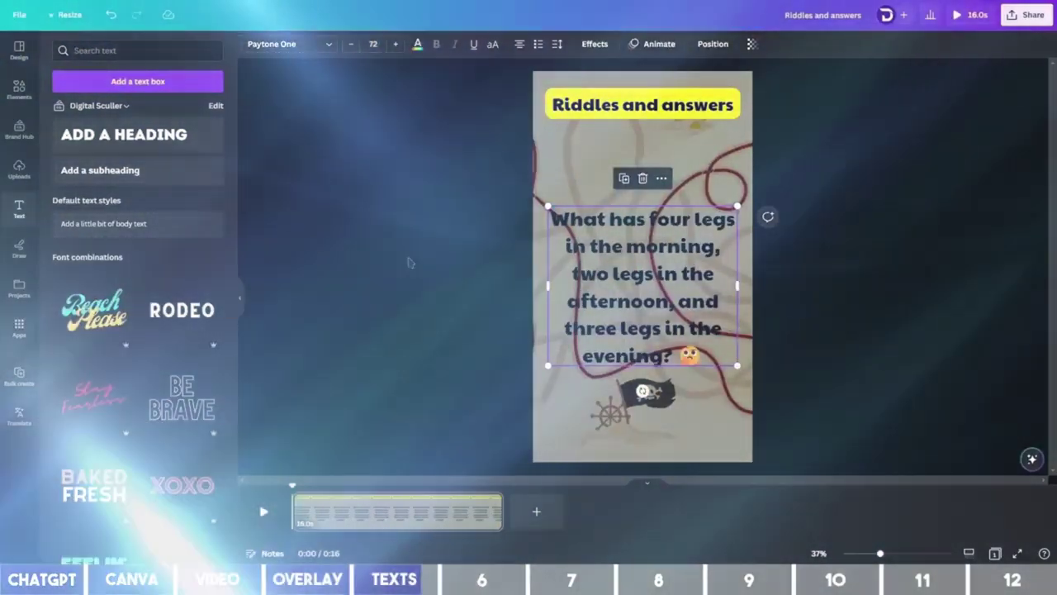
{"action": "left_click_drag", "start_coordinate": [671, 301], "coordinate": [671, 253]}
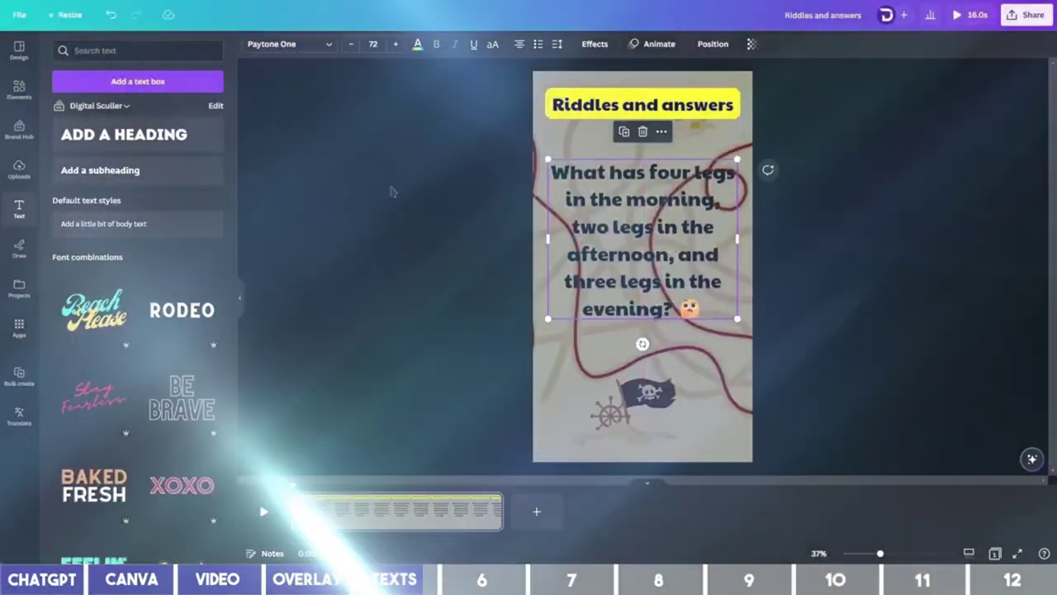
Step: Make the riddle text white with a black Outline effect at thickness 73
{"action": "left_click", "coordinate": [418, 46]}
{"action": "left_click", "coordinate": [131, 113]}
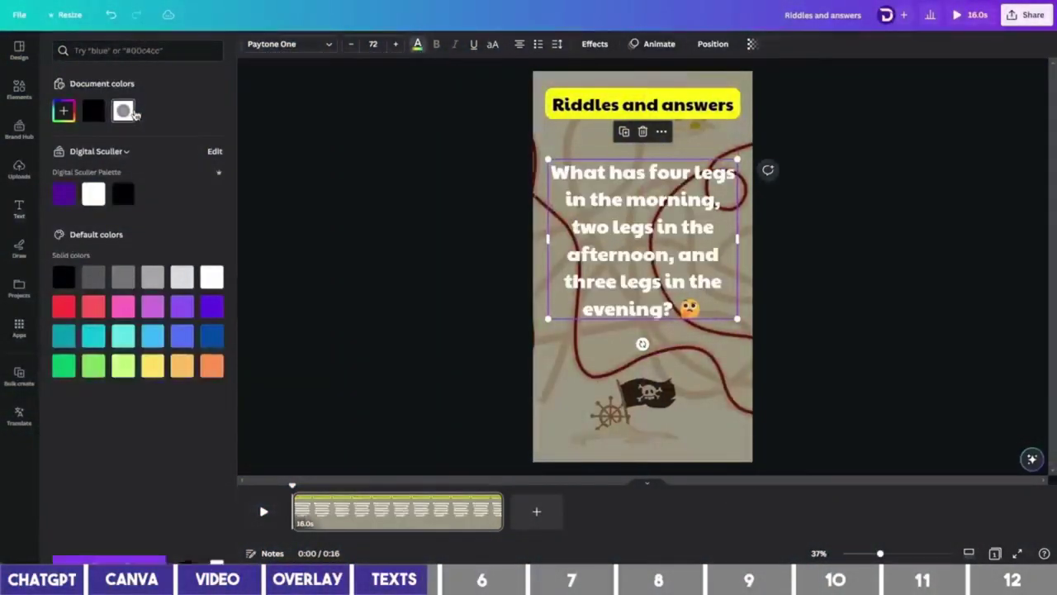
{"action": "left_click", "coordinate": [595, 46]}
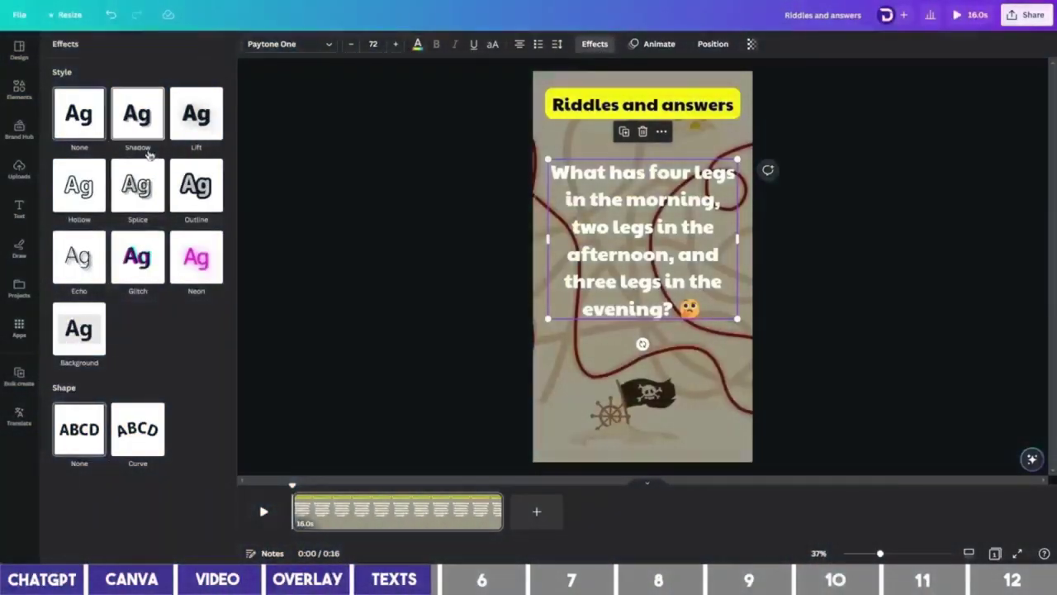
{"action": "left_click", "coordinate": [199, 186]}
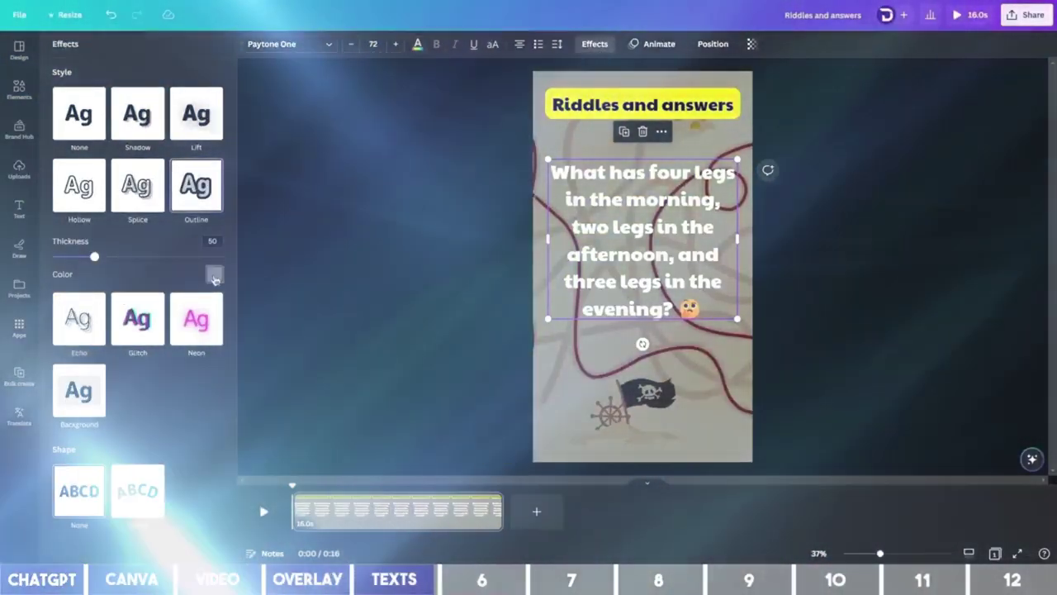
{"action": "left_click", "coordinate": [214, 274]}
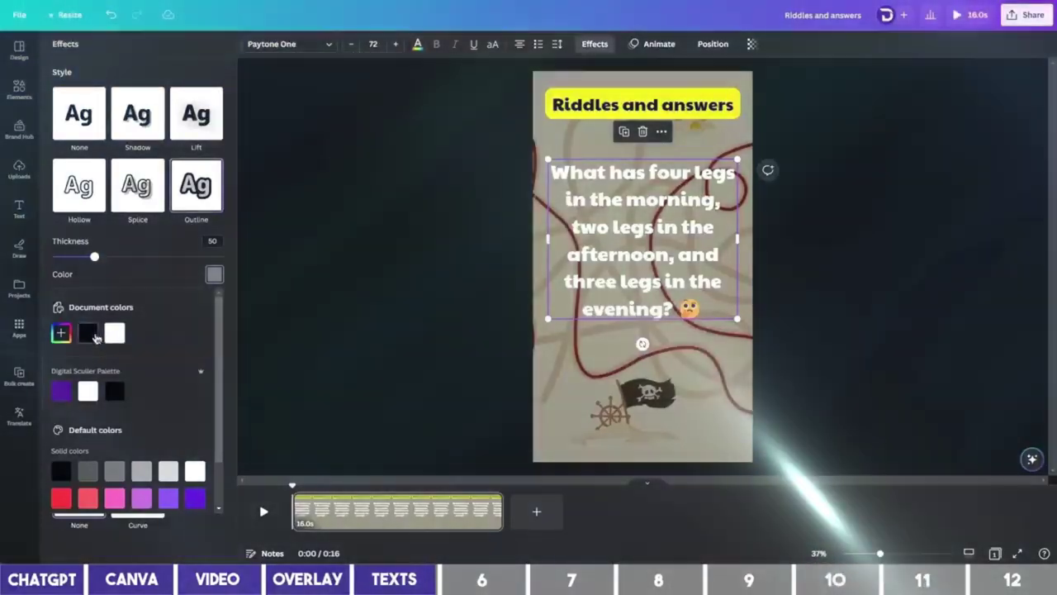
{"action": "left_click", "coordinate": [89, 334]}
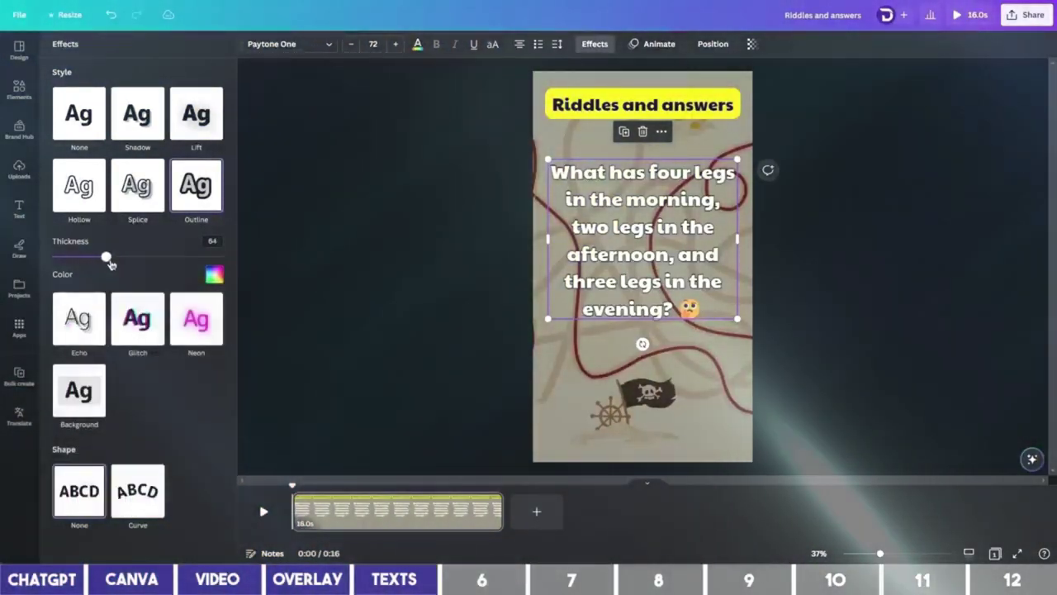
{"action": "left_click_drag", "start_coordinate": [113, 263], "coordinate": [115, 259]}
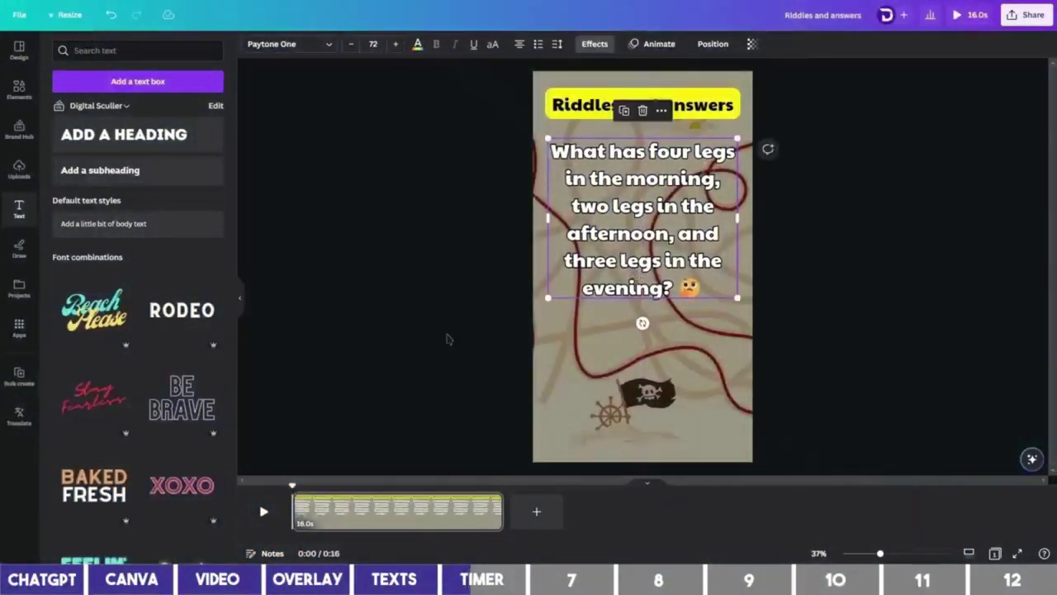
Step: Reshape the purple square into a wide red bar near the page bottom
{"action": "left_click", "coordinate": [584, 382]}
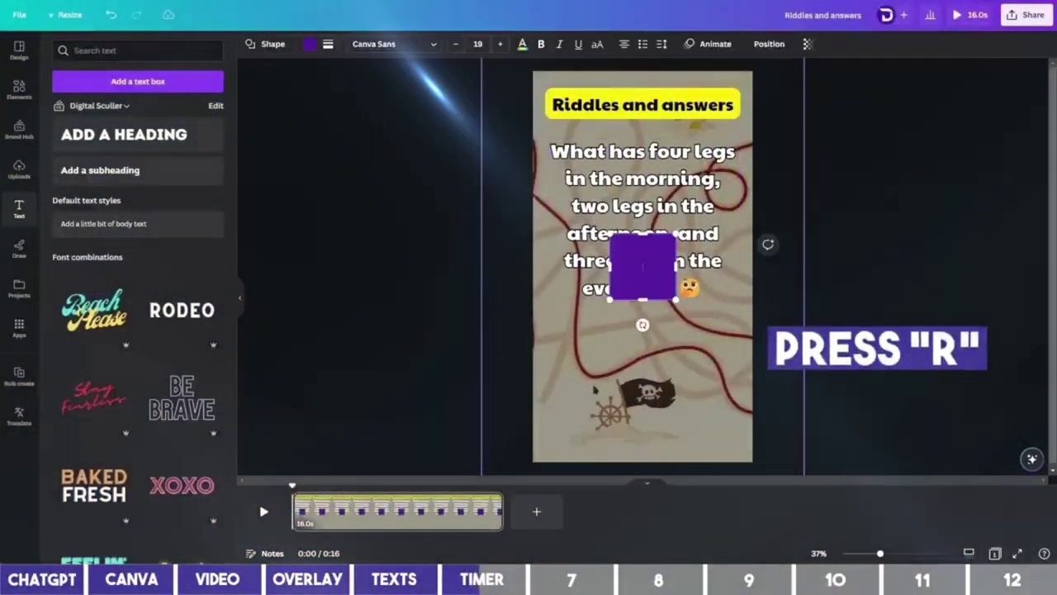
{"action": "left_click_drag", "start_coordinate": [646, 285], "coordinate": [597, 381]}
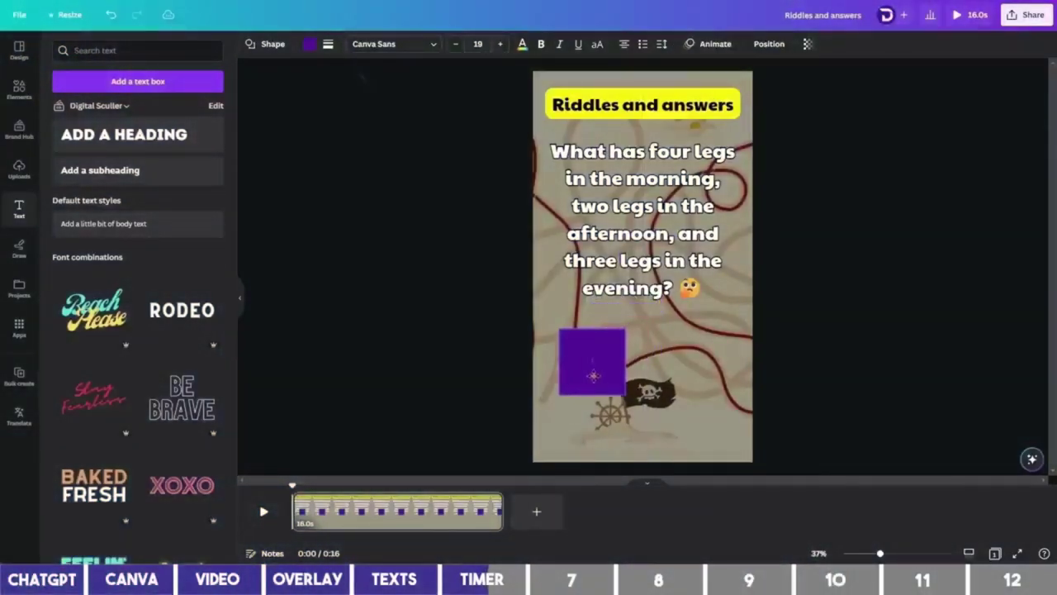
{"action": "mouse_move", "coordinate": [589, 330]}
{"action": "left_mouse_down"}
{"action": "mouse_move", "coordinate": [586, 367]}
{"action": "mouse_move", "coordinate": [698, 381]}
{"action": "left_mouse_up"}
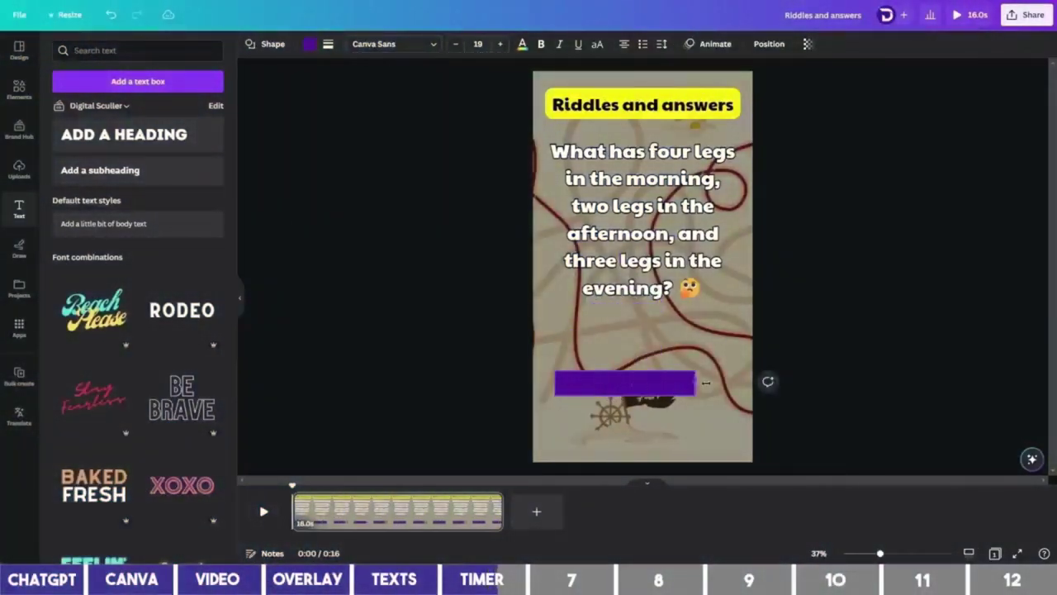
{"action": "left_click_drag", "start_coordinate": [609, 384], "coordinate": [607, 413]}
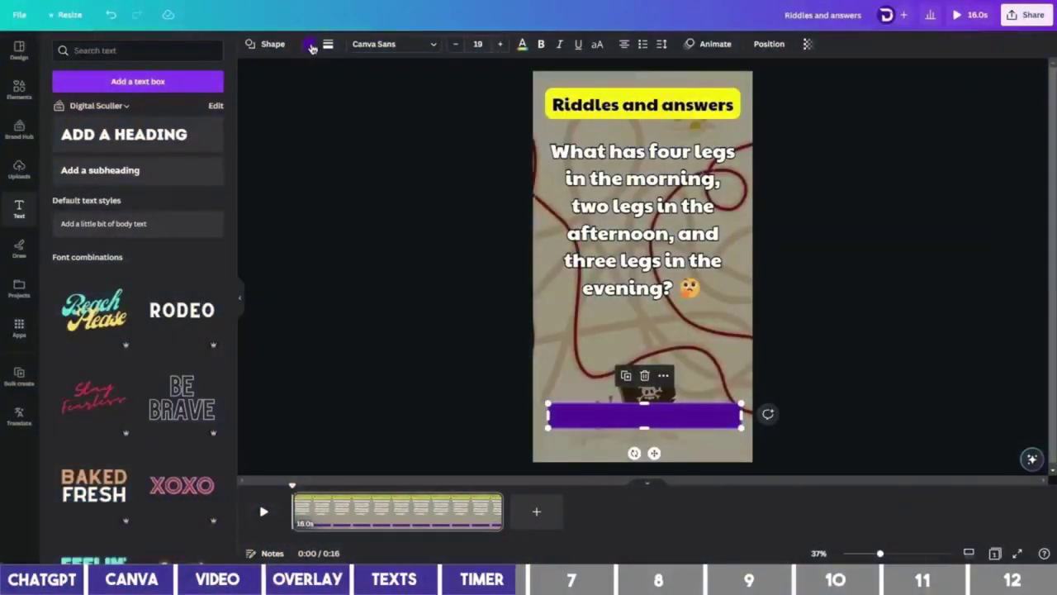
{"action": "left_click", "coordinate": [309, 44]}
{"action": "left_click", "coordinate": [64, 307]}
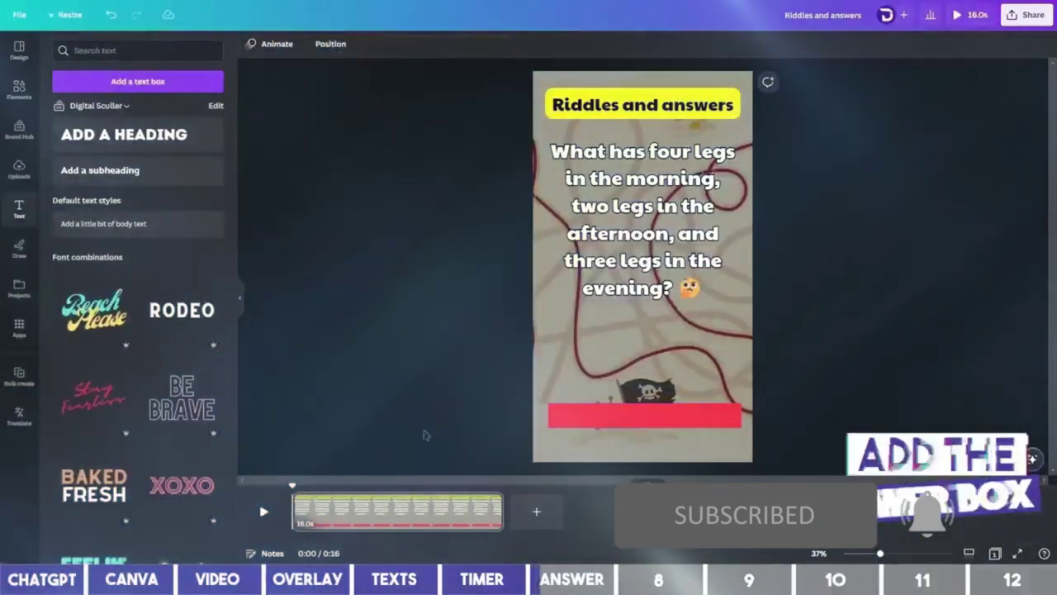
Step: Duplicate the riddle question below itself and select 'A human' in the ChatGPT table
{"action": "left_click", "coordinate": [656, 233]}
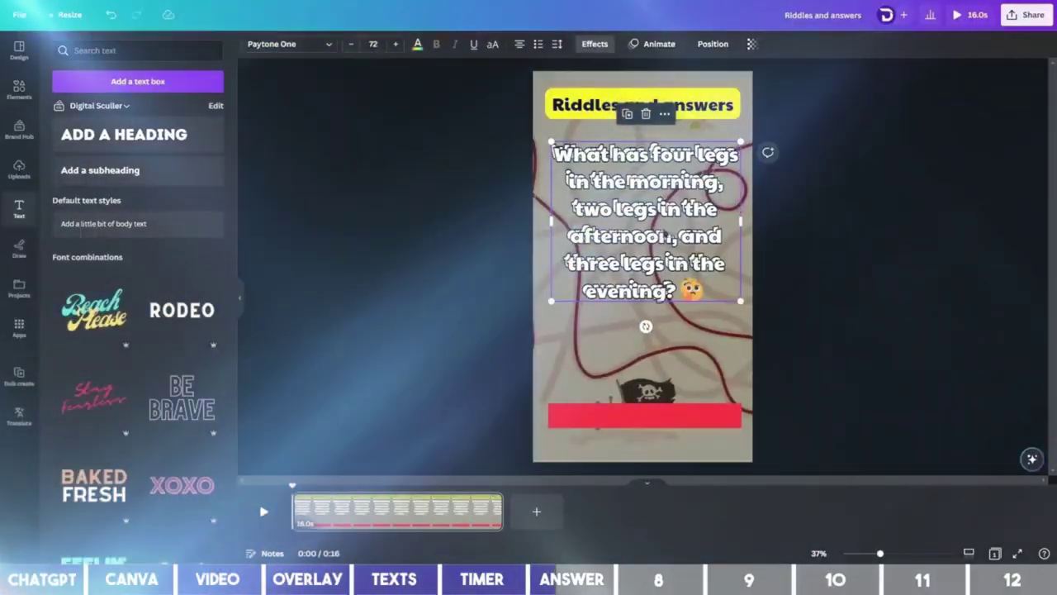
{"action": "left_click", "coordinate": [626, 114]}
{"action": "left_click_drag", "start_coordinate": [660, 272], "coordinate": [652, 354]}
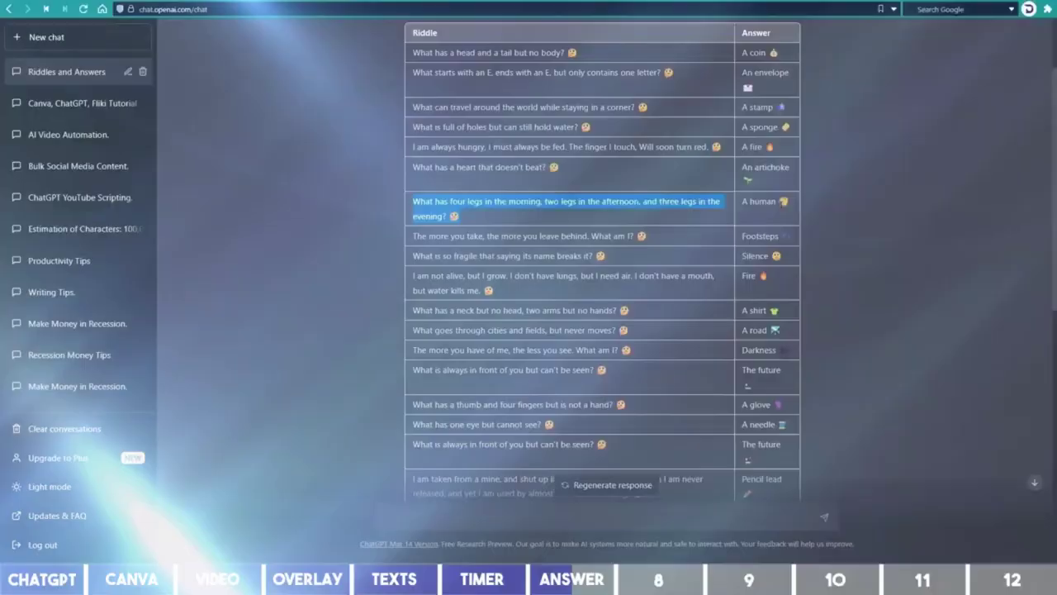
{"action": "left_click_drag", "start_coordinate": [741, 201], "coordinate": [776, 201]}
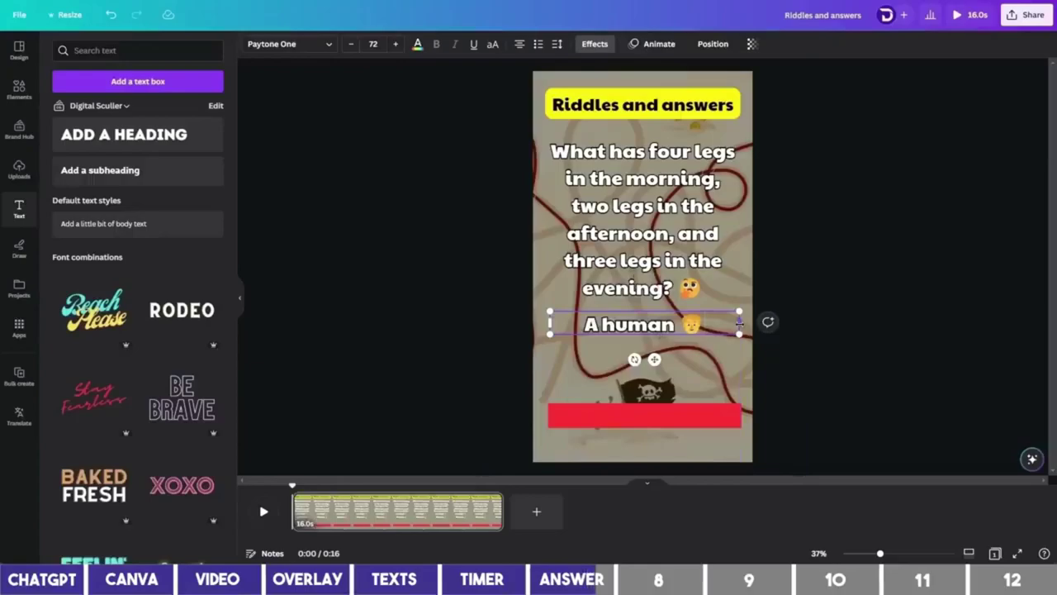
Step: Enlarge 'A human' to size 111 with its emoji wrapped below, centred on the page
{"action": "left_click_drag", "start_coordinate": [739, 324], "coordinate": [653, 357]}
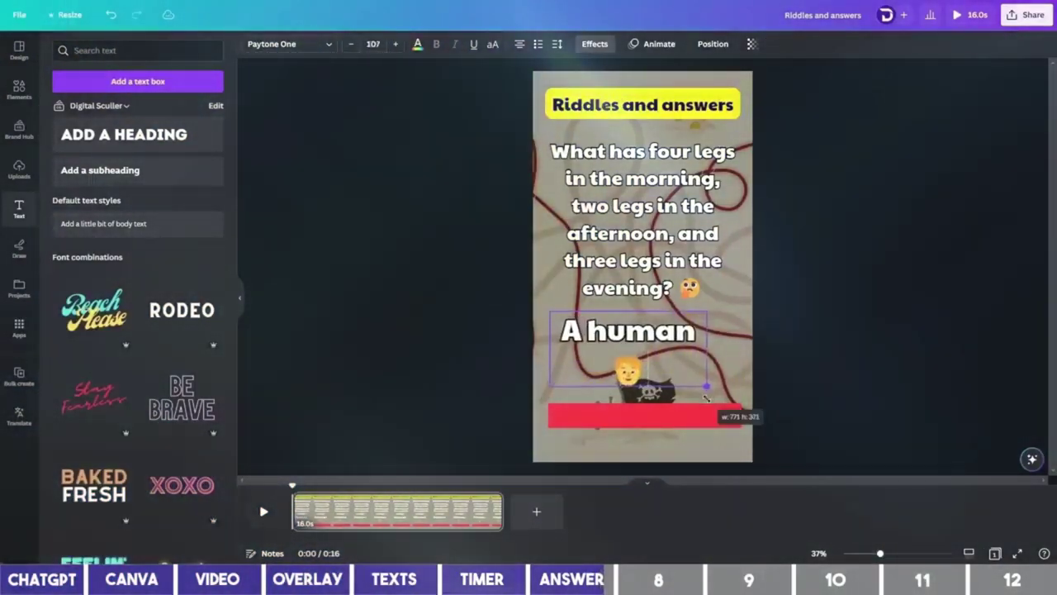
{"action": "left_click_drag", "start_coordinate": [706, 398], "coordinate": [712, 393]}
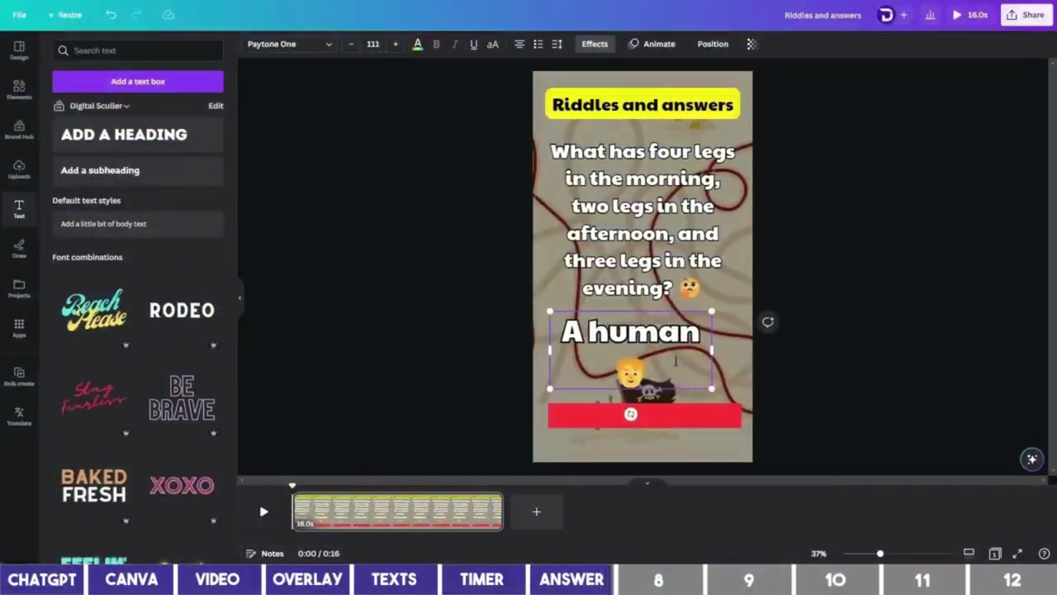
{"action": "left_click_drag", "start_coordinate": [675, 360], "coordinate": [687, 361]}
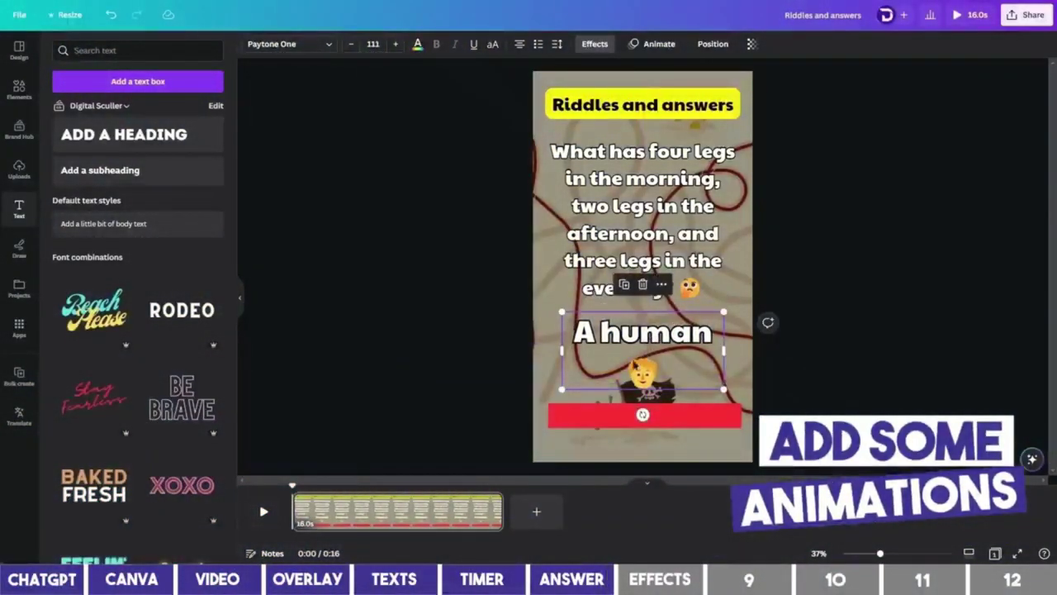
{"action": "left_click", "coordinate": [613, 413]}
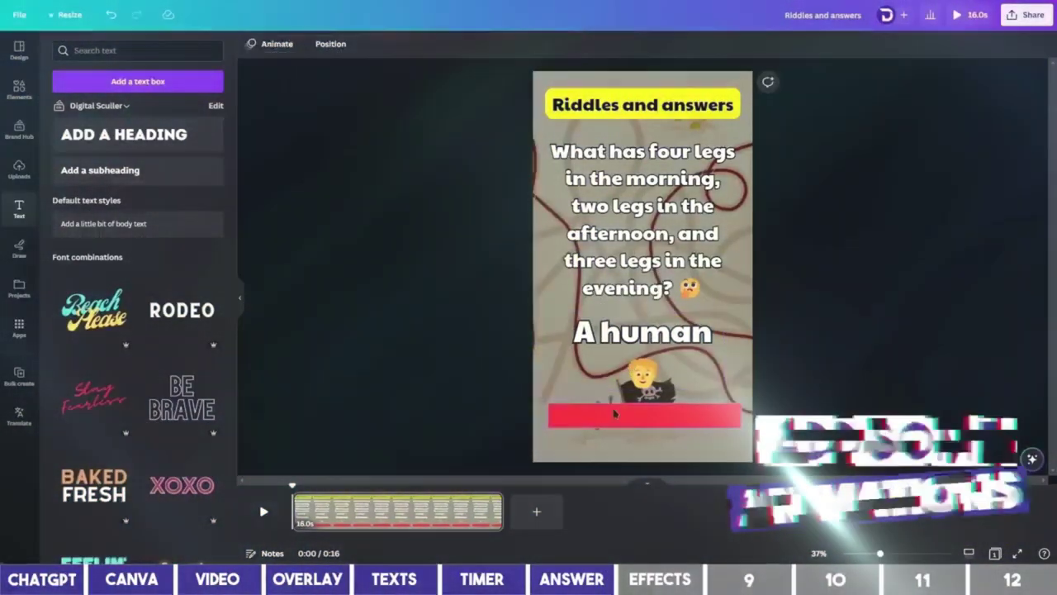
Step: Give the riddle question an Ascend animation on both entry and exit
{"action": "left_click", "coordinate": [622, 112]}
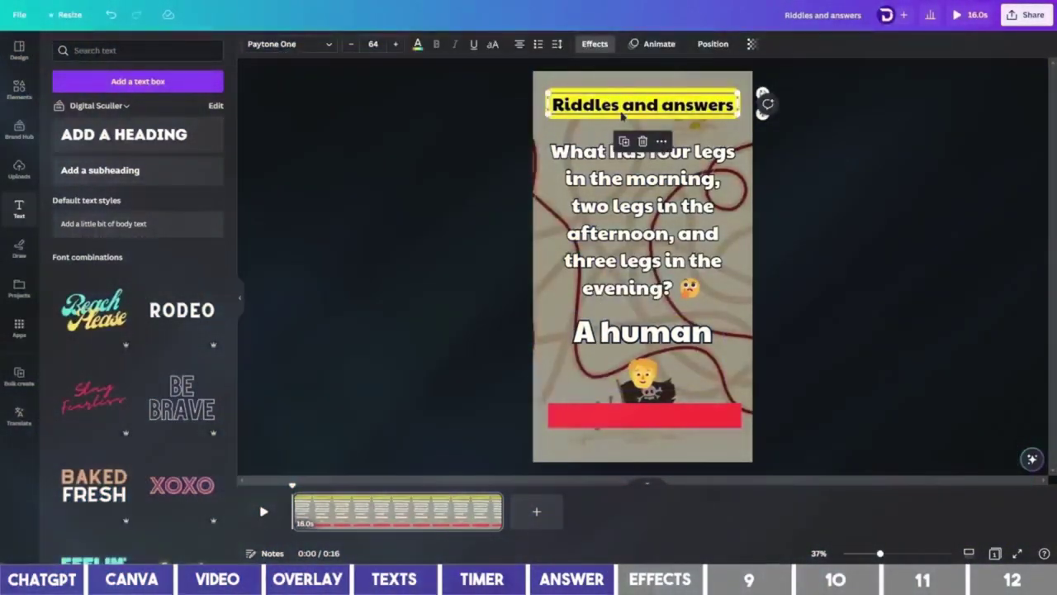
{"action": "left_click", "coordinate": [659, 45]}
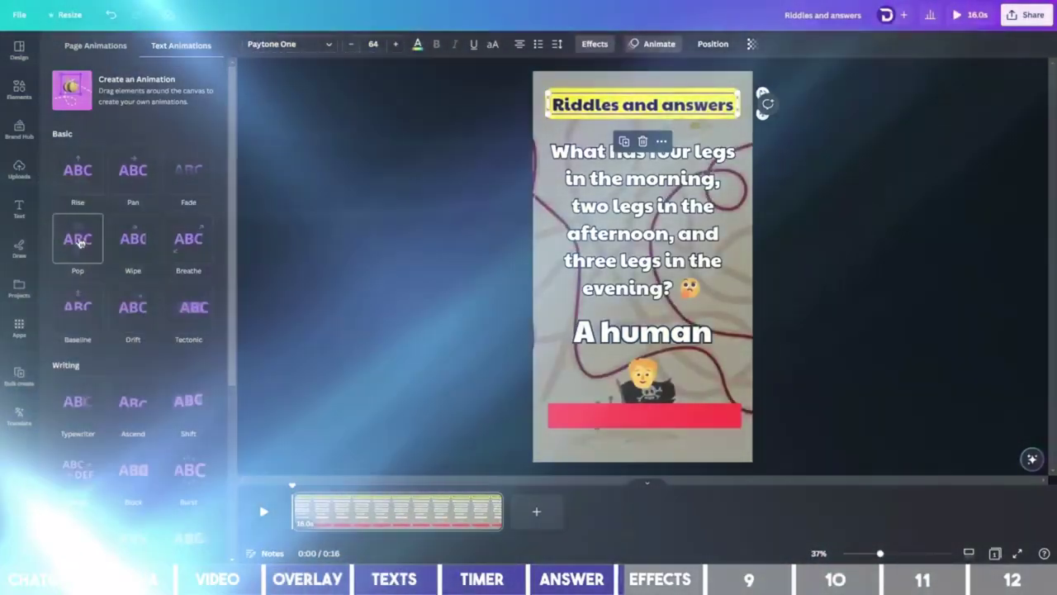
{"action": "left_click", "coordinate": [78, 242]}
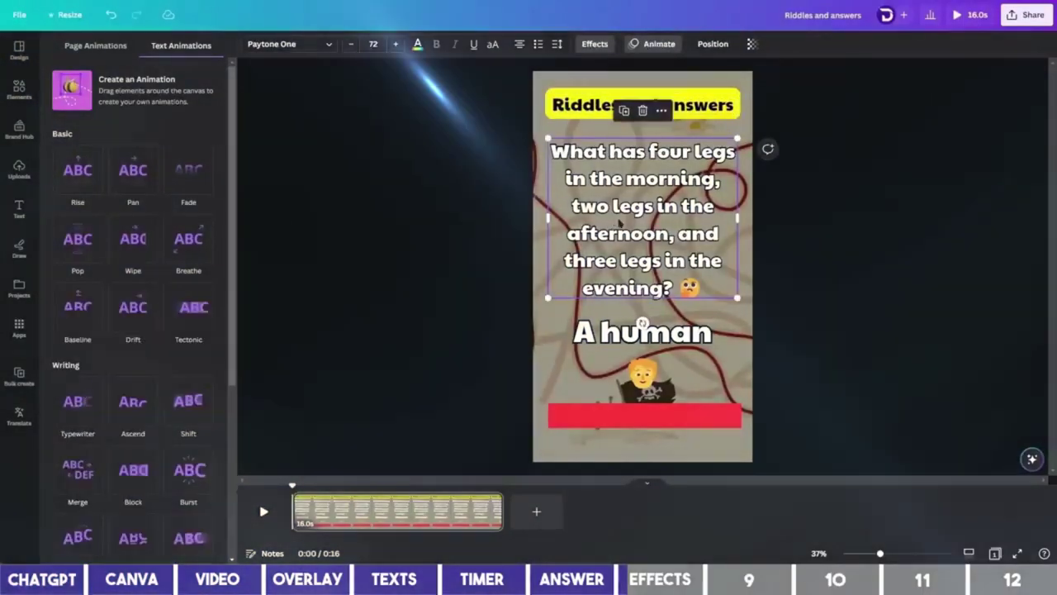
{"action": "scroll", "coordinate": [115, 281], "scroll_direction": "down", "scroll_amount": 3}
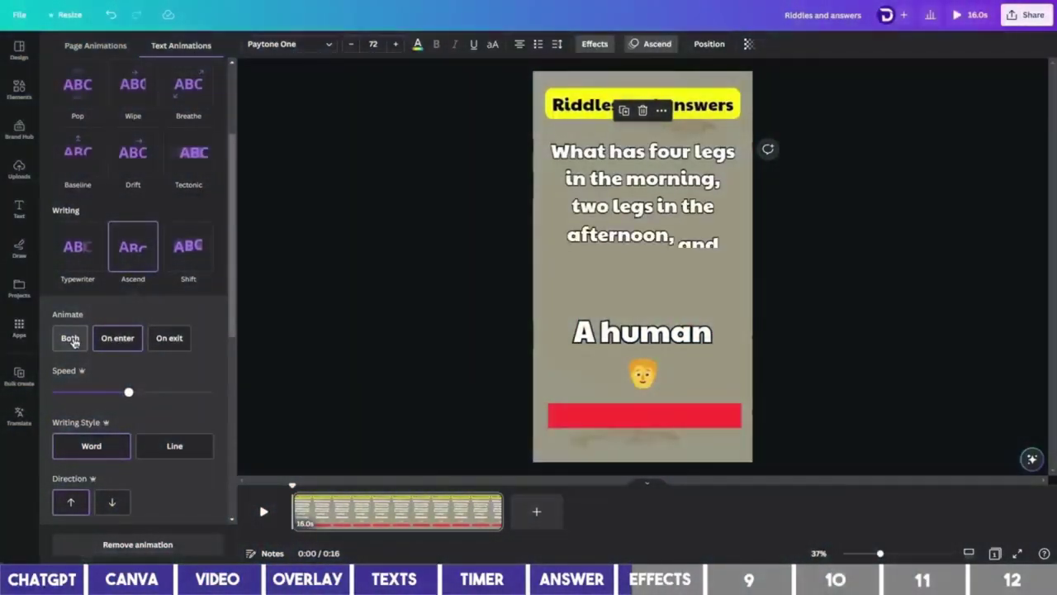
{"action": "left_click", "coordinate": [70, 338]}
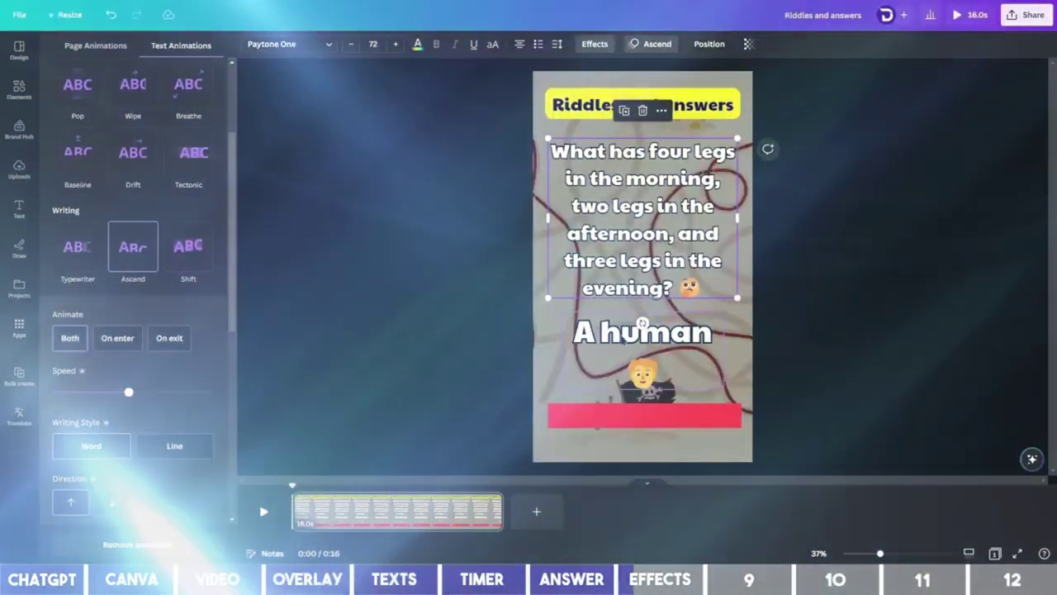
Step: Give the 'A human' answer a Burst animation on enter only
{"action": "left_click", "coordinate": [642, 330]}
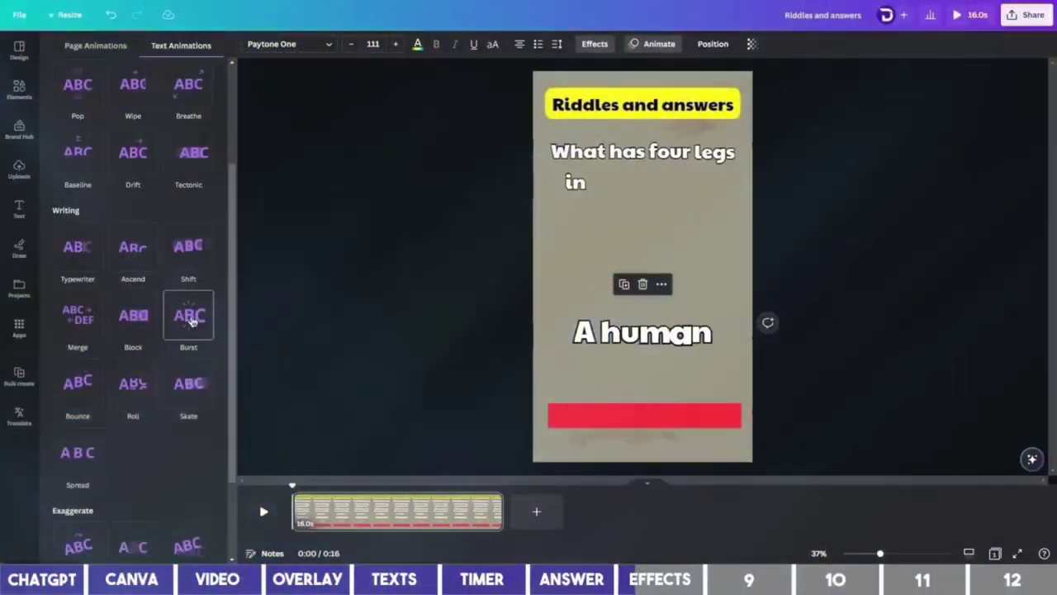
{"action": "left_click", "coordinate": [189, 318]}
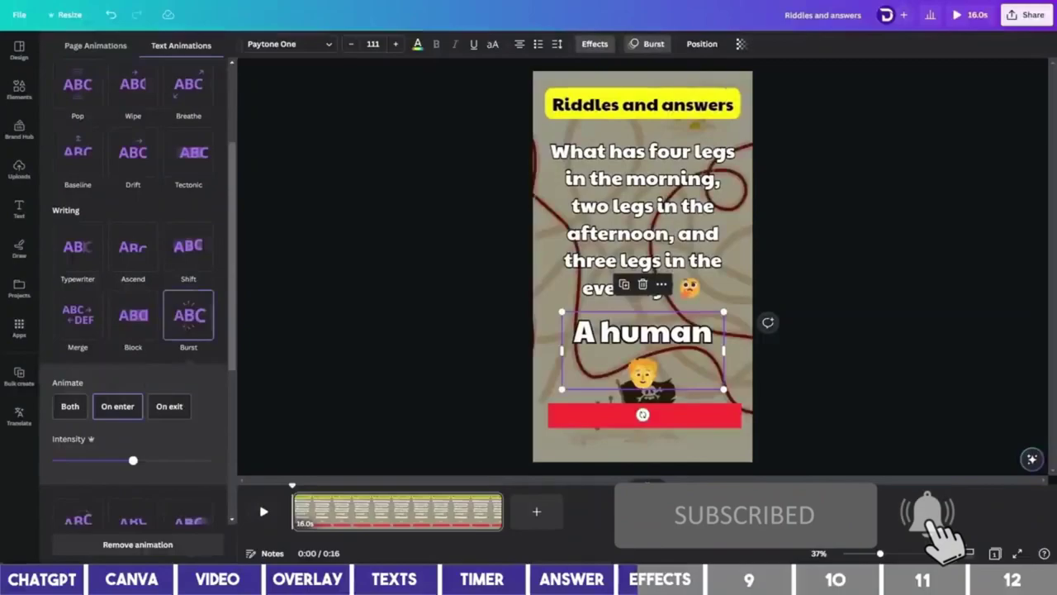
{"action": "left_click", "coordinate": [120, 407]}
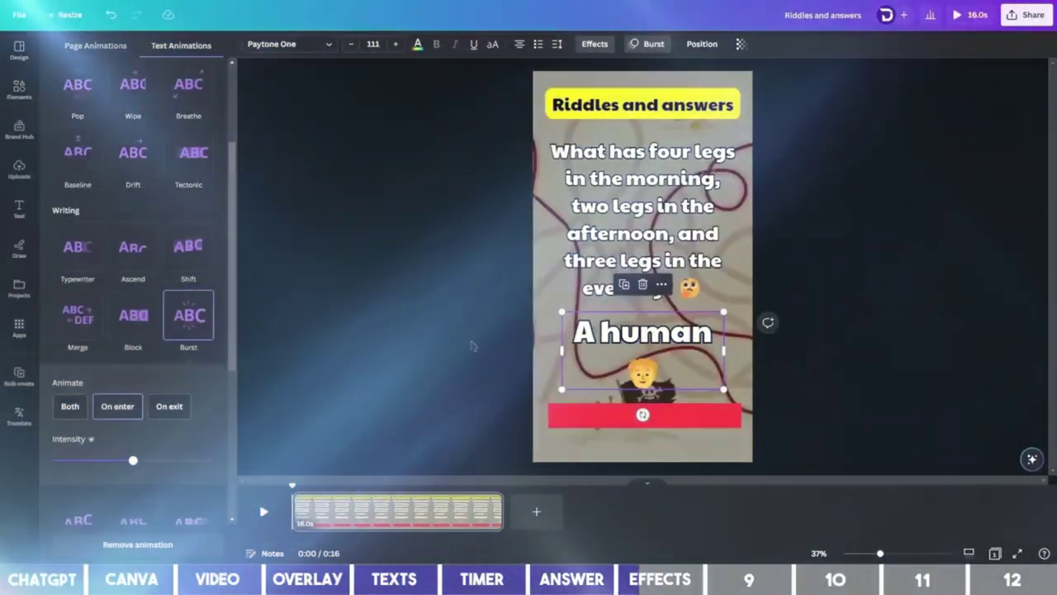
Step: Give the red bar a slowed-down left-to-right Wipe entry and preview the page
{"action": "left_click", "coordinate": [570, 409]}
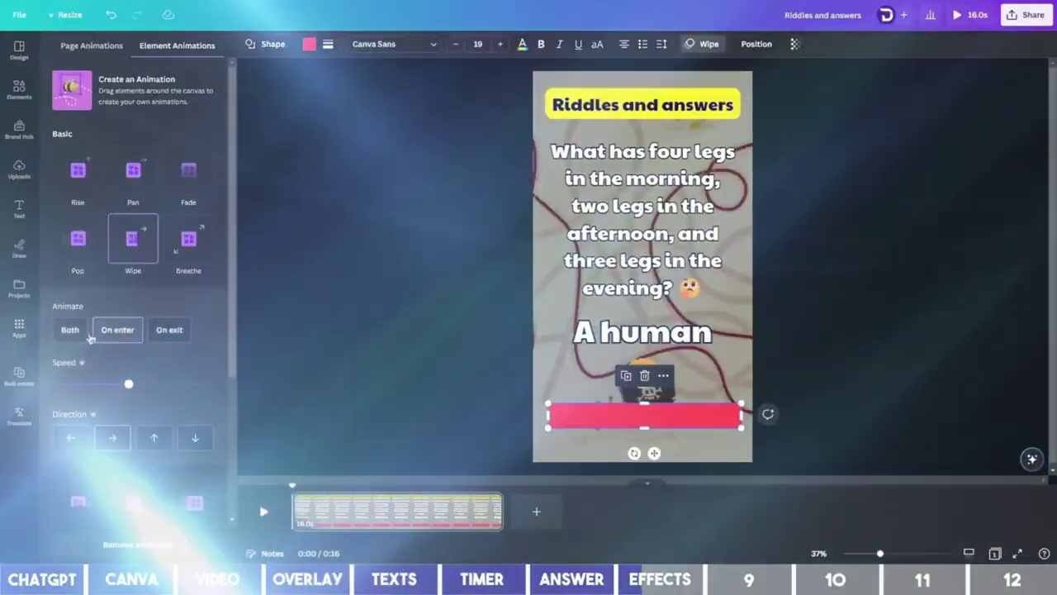
{"action": "left_click_drag", "start_coordinate": [128, 383], "coordinate": [66, 384]}
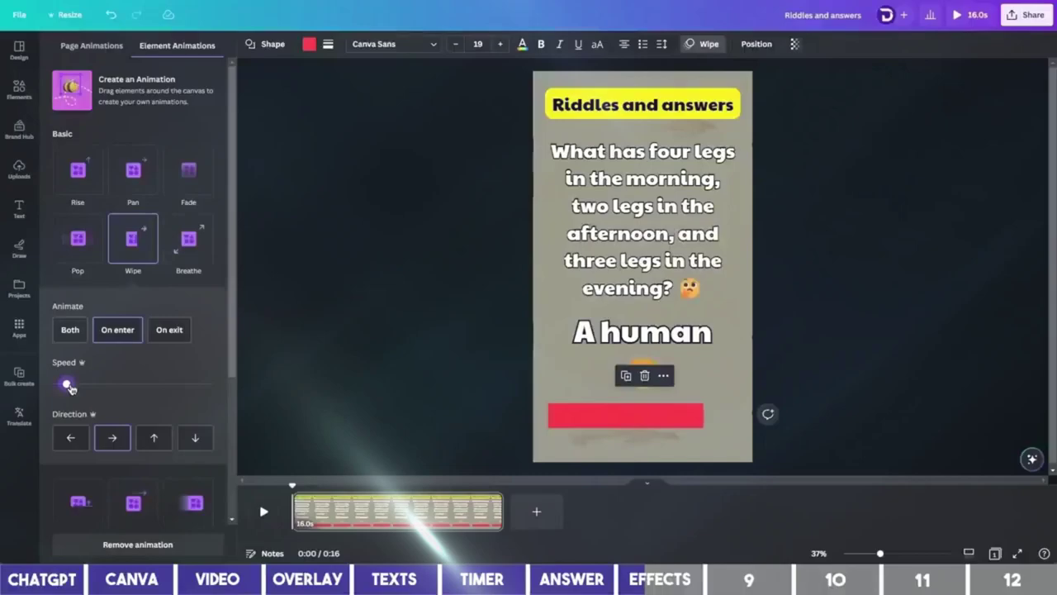
{"action": "left_click", "coordinate": [263, 511]}
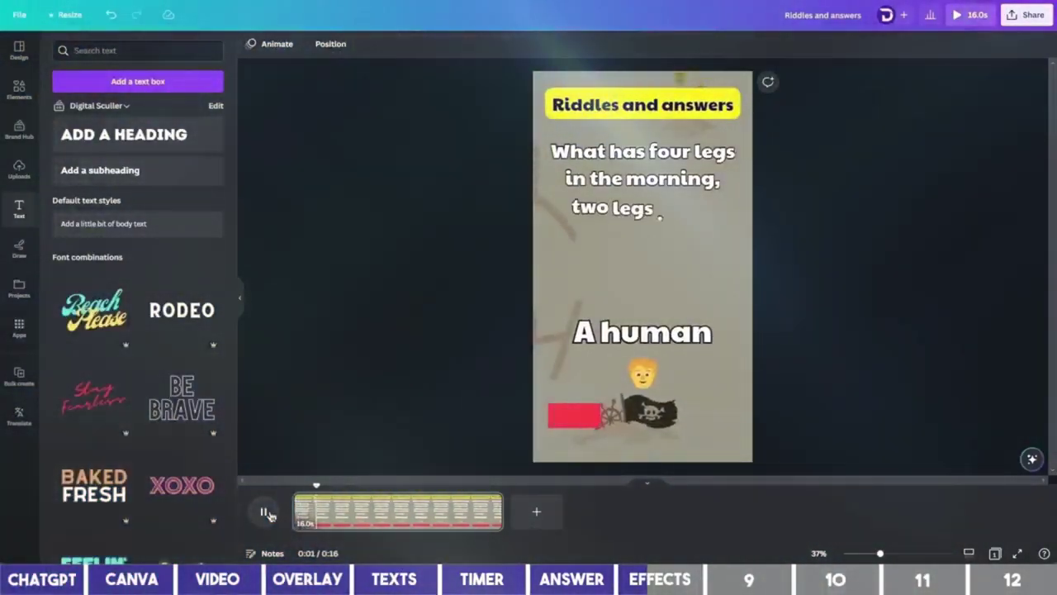
Step: Stop the preview and show the red bar's timing track in the timeline
{"action": "left_click", "coordinate": [265, 512]}
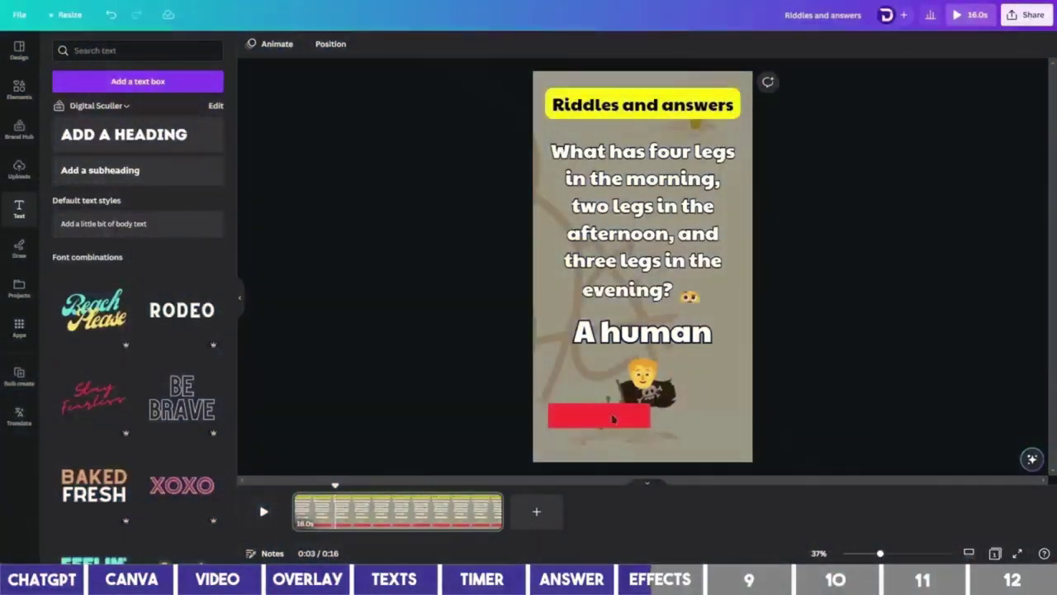
{"action": "left_click", "coordinate": [612, 419]}
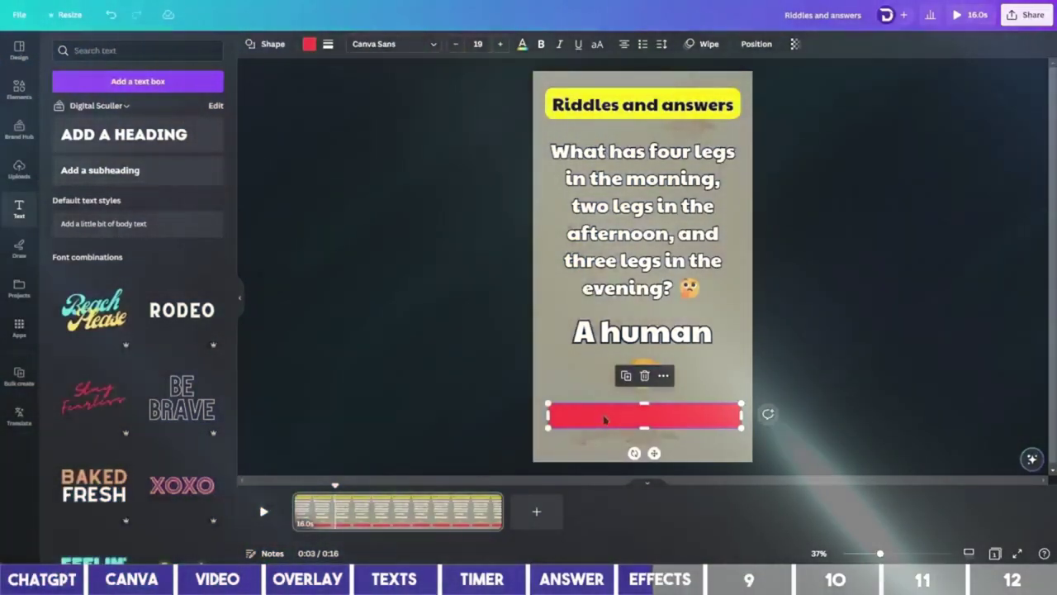
{"action": "right_click", "coordinate": [603, 420]}
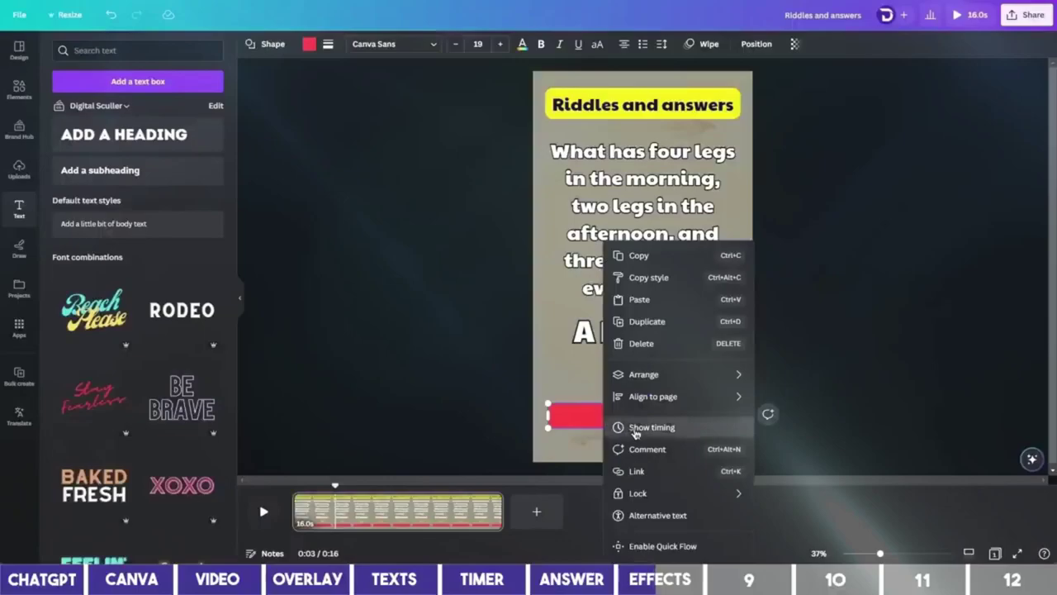
{"action": "left_click", "coordinate": [635, 427]}
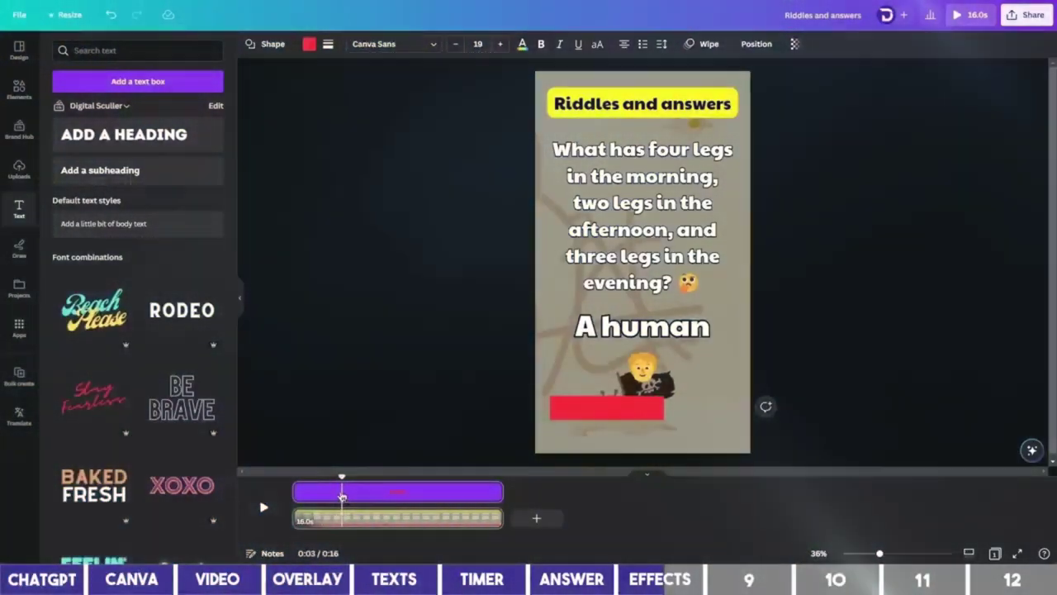
Step: Trim the red bar's timeline clip to start later and end around 9.3 seconds
{"action": "key", "text": "space"}
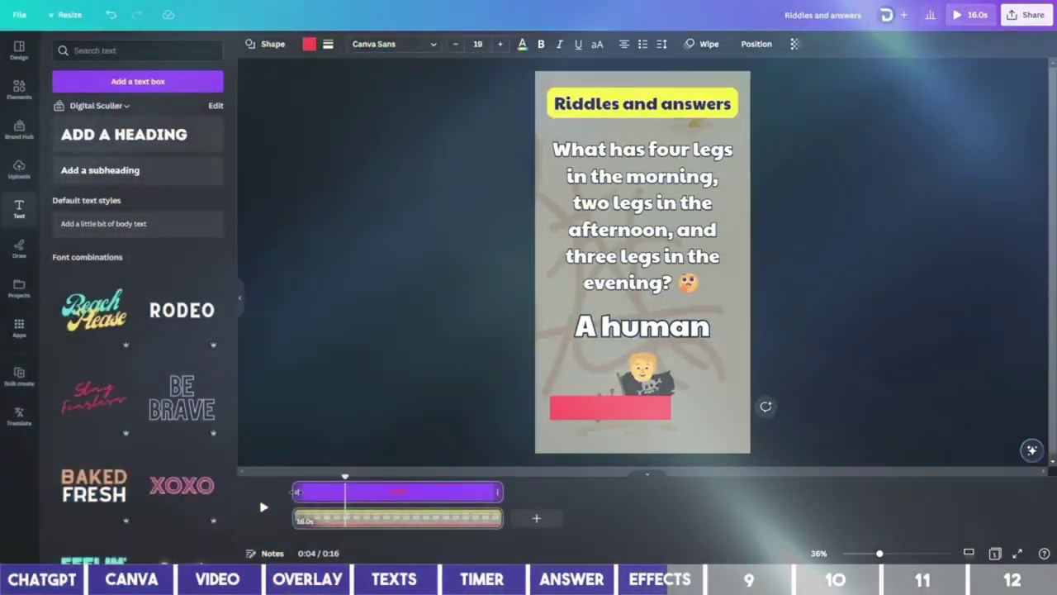
{"action": "left_click_drag", "start_coordinate": [295, 493], "coordinate": [346, 492]}
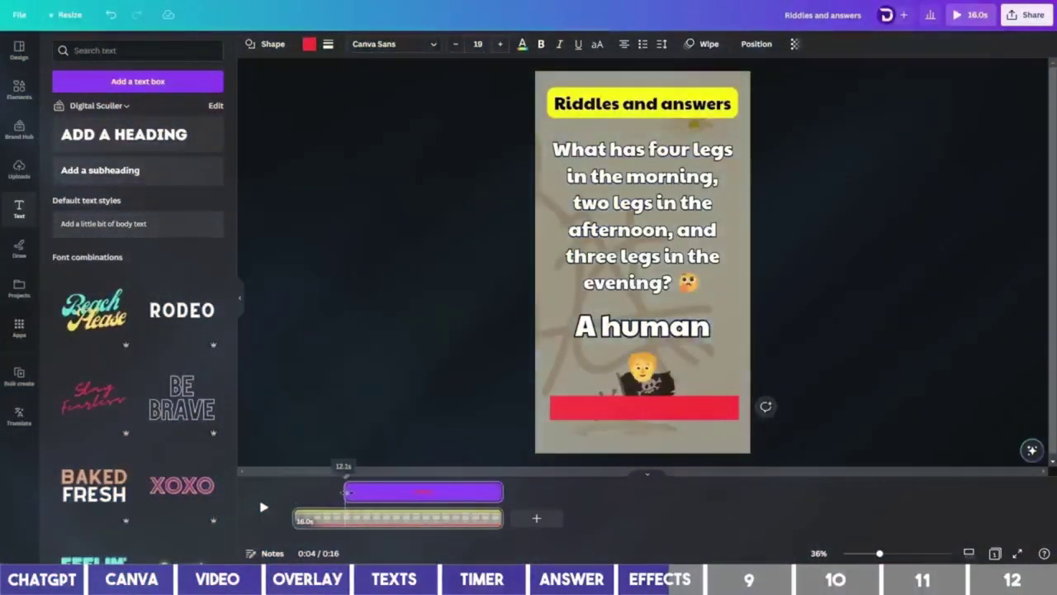
{"action": "left_click", "coordinate": [264, 507]}
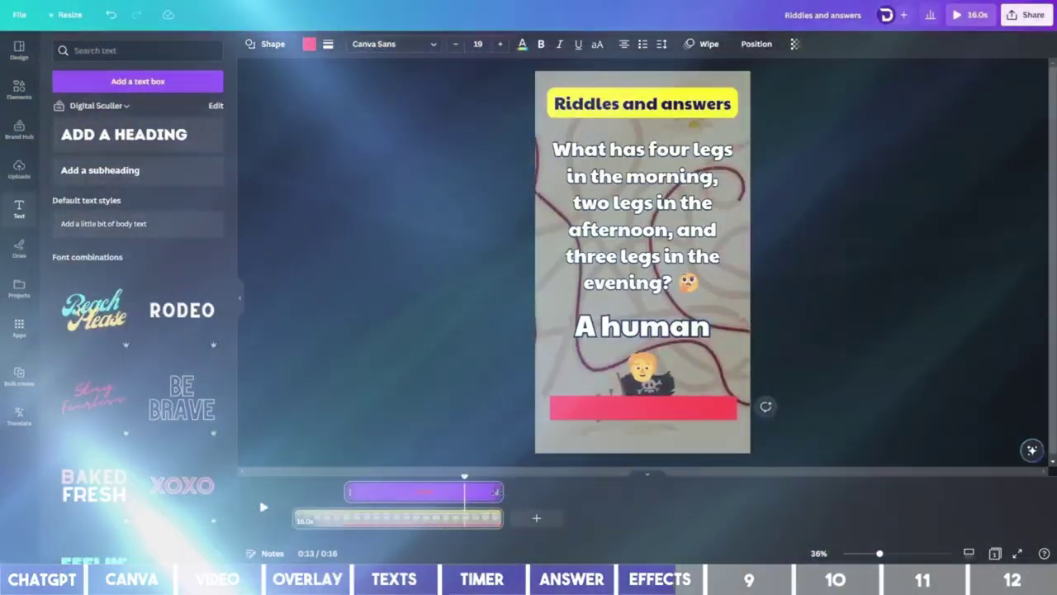
{"action": "left_click_drag", "start_coordinate": [500, 492], "coordinate": [463, 491]}
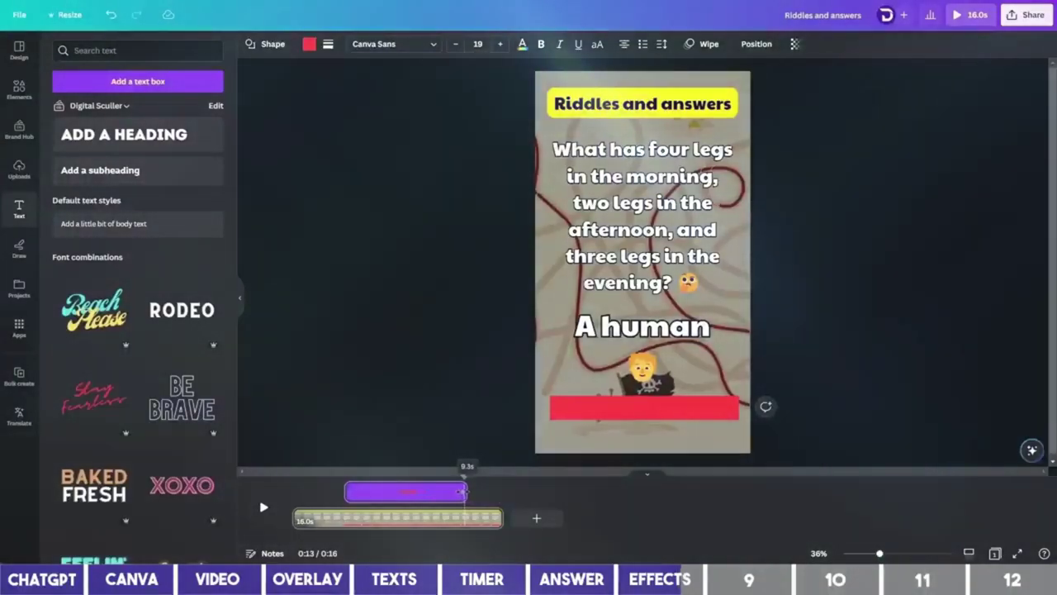
{"action": "left_click_drag", "start_coordinate": [463, 491], "coordinate": [464, 492]}
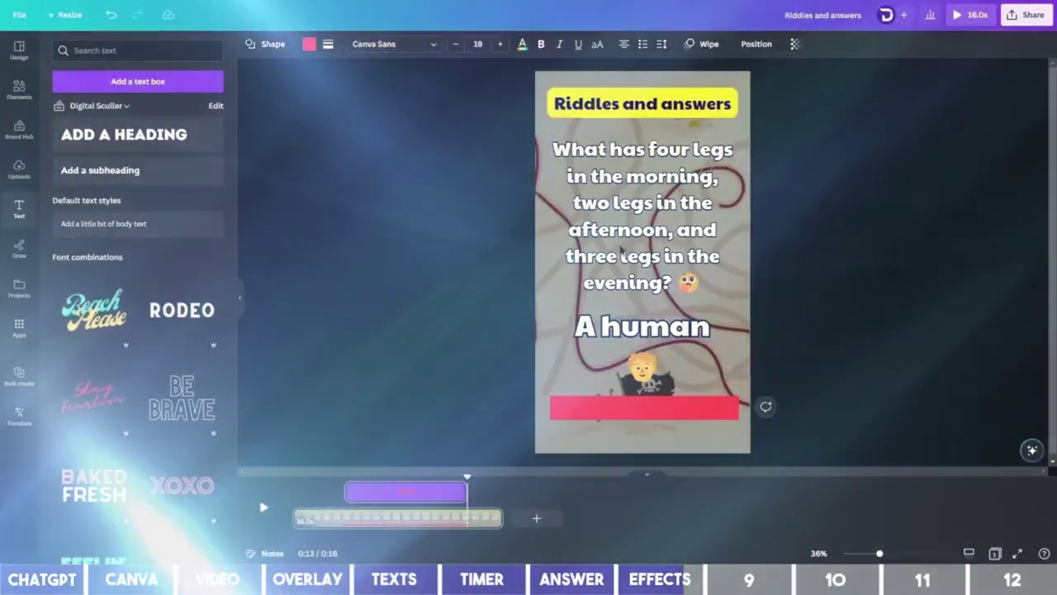
Step: Trim the 'A human' answer clip to start near 13 seconds, then preview the timing
{"action": "left_click", "coordinate": [622, 254]}
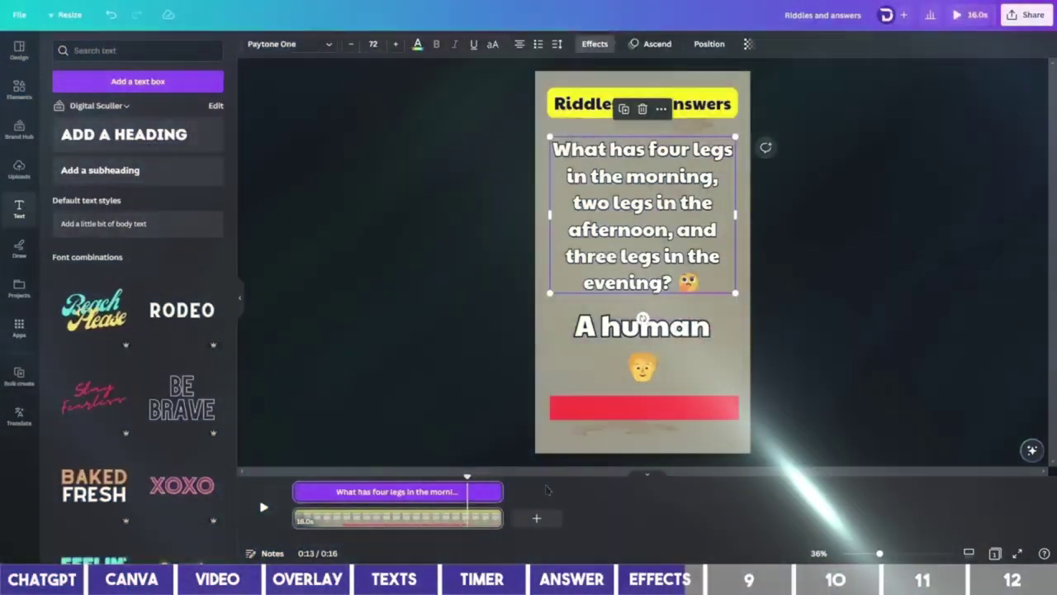
{"action": "mouse_move", "coordinate": [404, 492]}
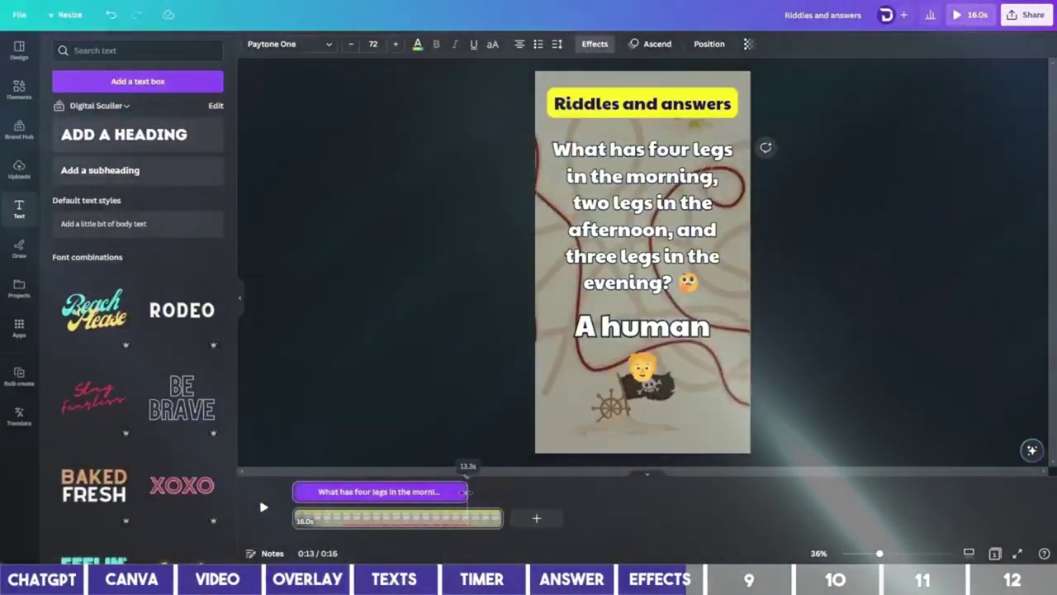
{"action": "key", "text": "Tab"}
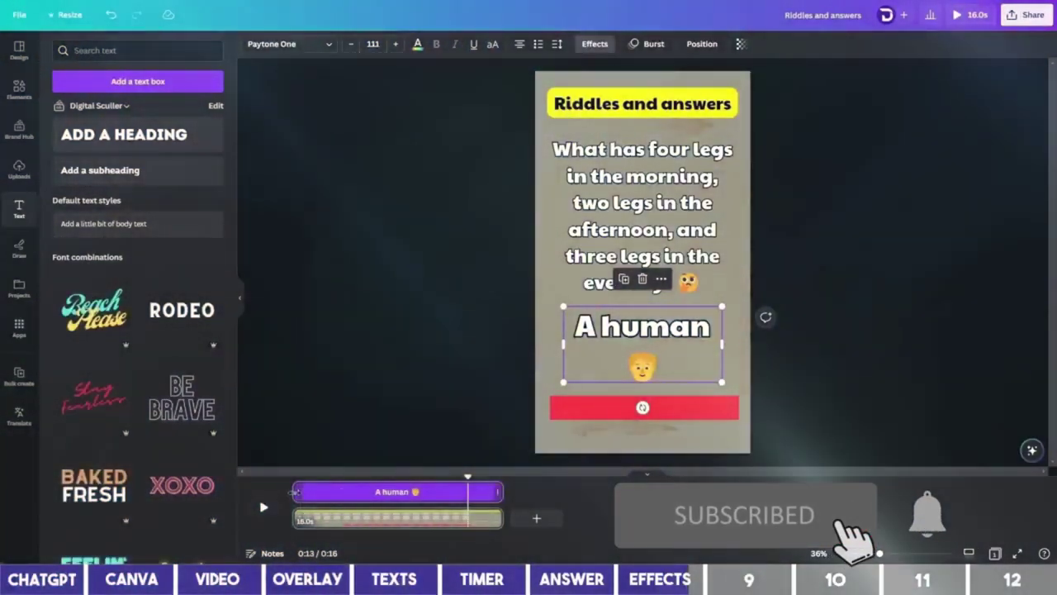
{"action": "left_click_drag", "start_coordinate": [378, 491], "coordinate": [457, 494]}
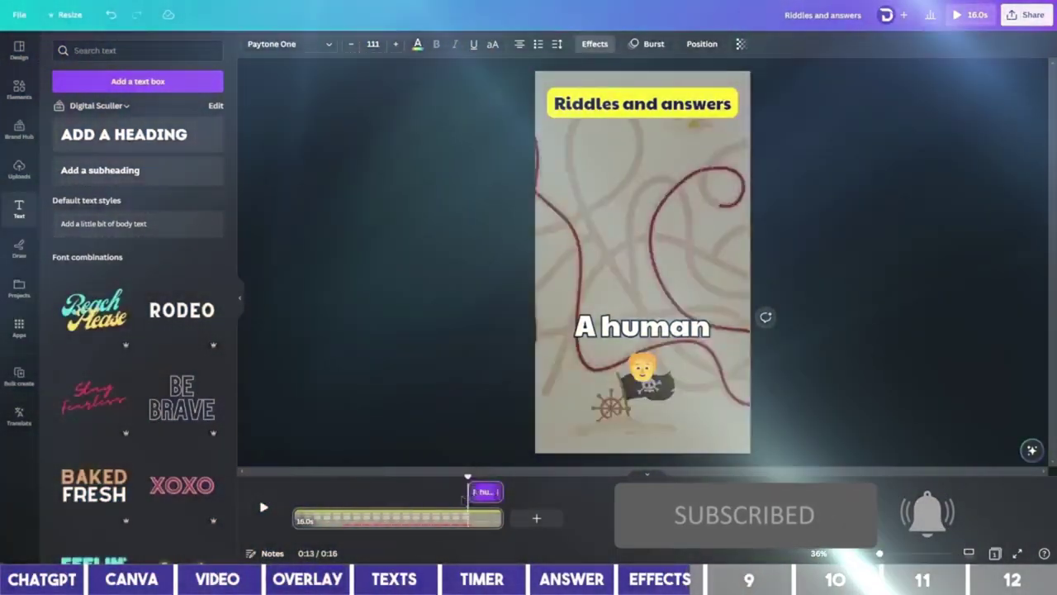
{"action": "key", "text": "space"}
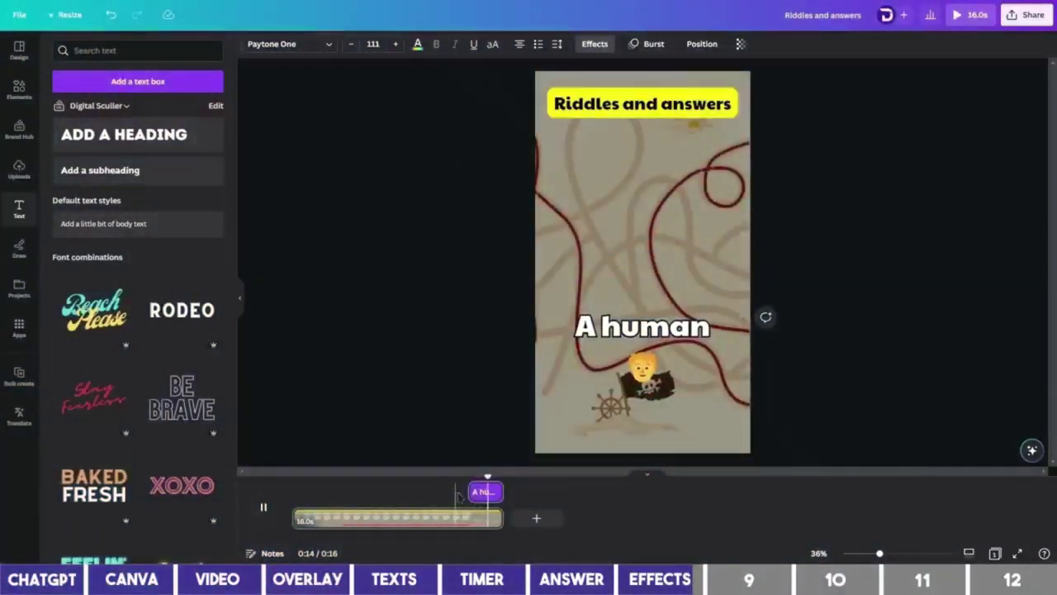
{"action": "key", "text": "space"}
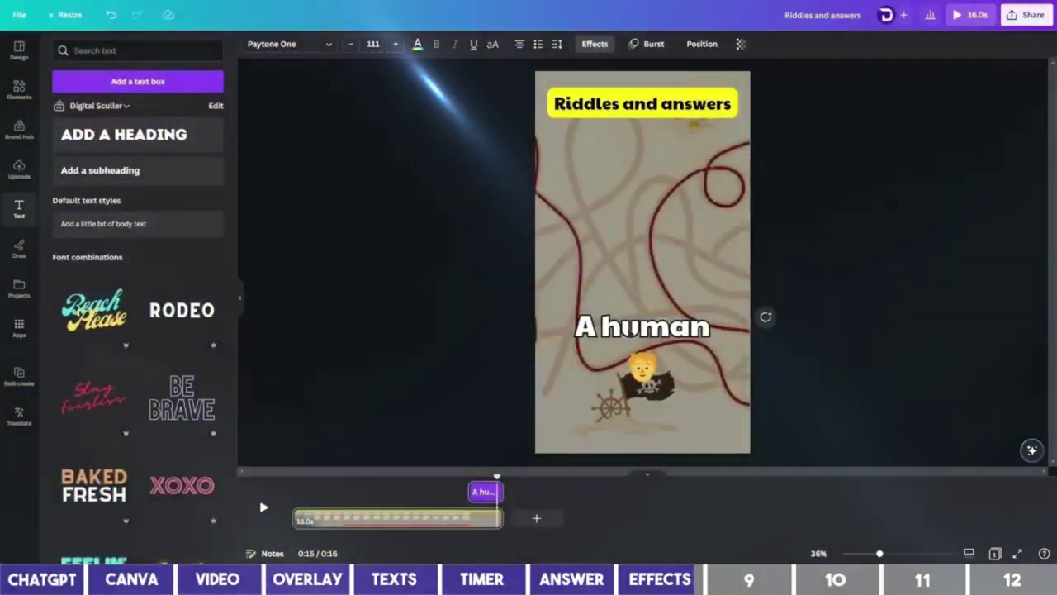
Step: Drag the 'A human' answer text up so it overlaps the riddle question
{"action": "left_click_drag", "start_coordinate": [641, 332], "coordinate": [643, 231]}
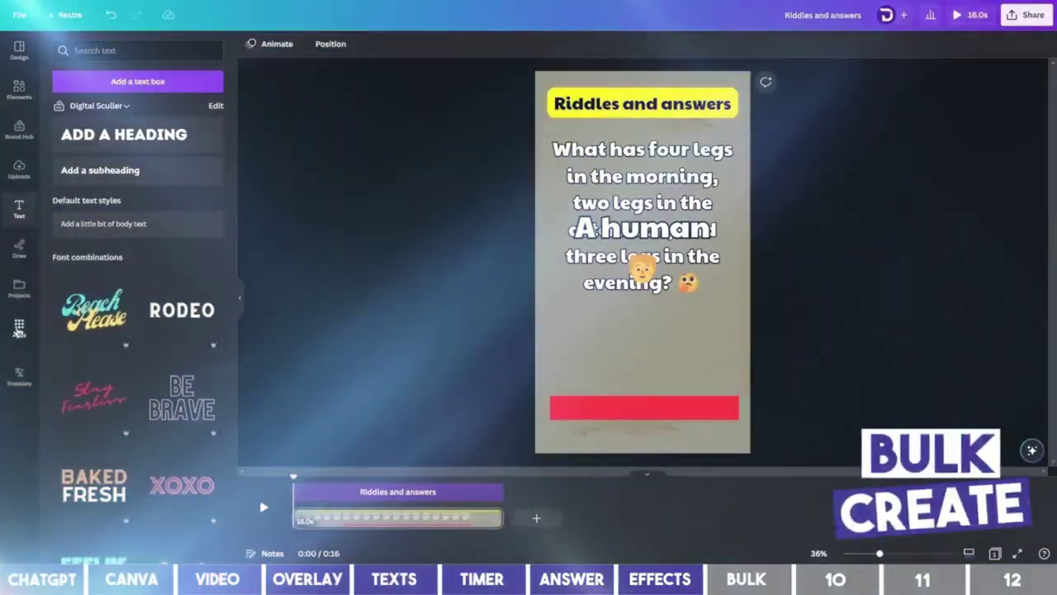
Step: Find the Bulk create app by searching 'bulk cr' and open its manual data table
{"action": "left_click", "coordinate": [19, 326]}
{"action": "left_click", "coordinate": [174, 51]}
{"action": "type", "text": "bulk"}
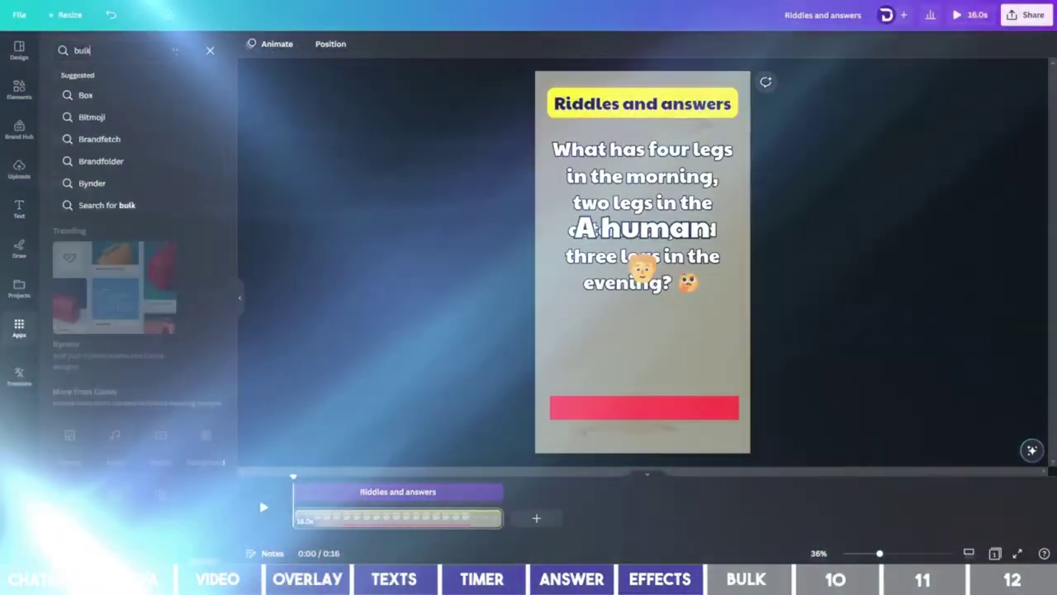
{"action": "type", "text": " create"}
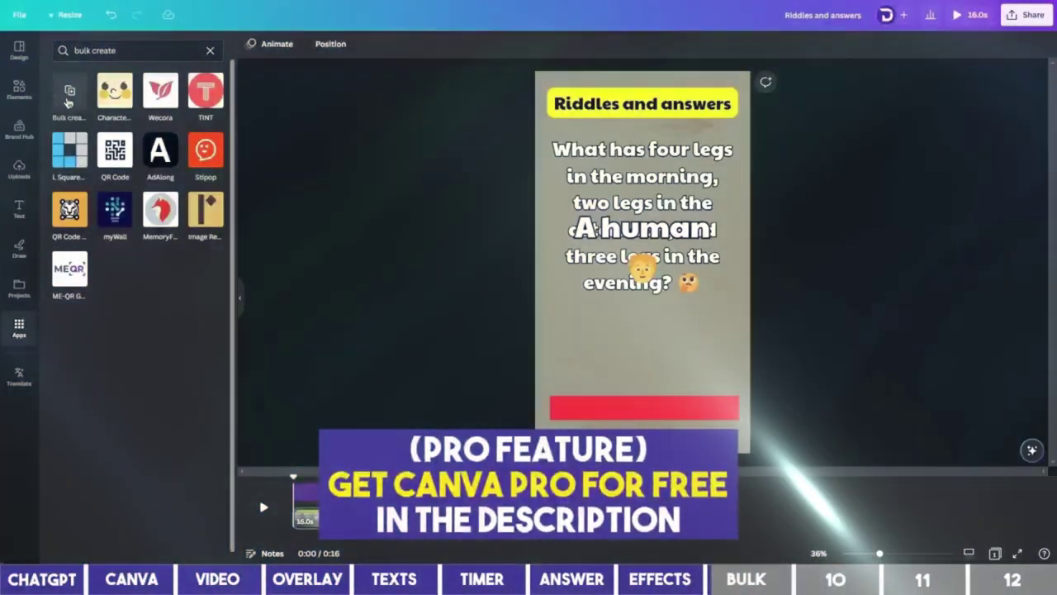
{"action": "left_click", "coordinate": [68, 95]}
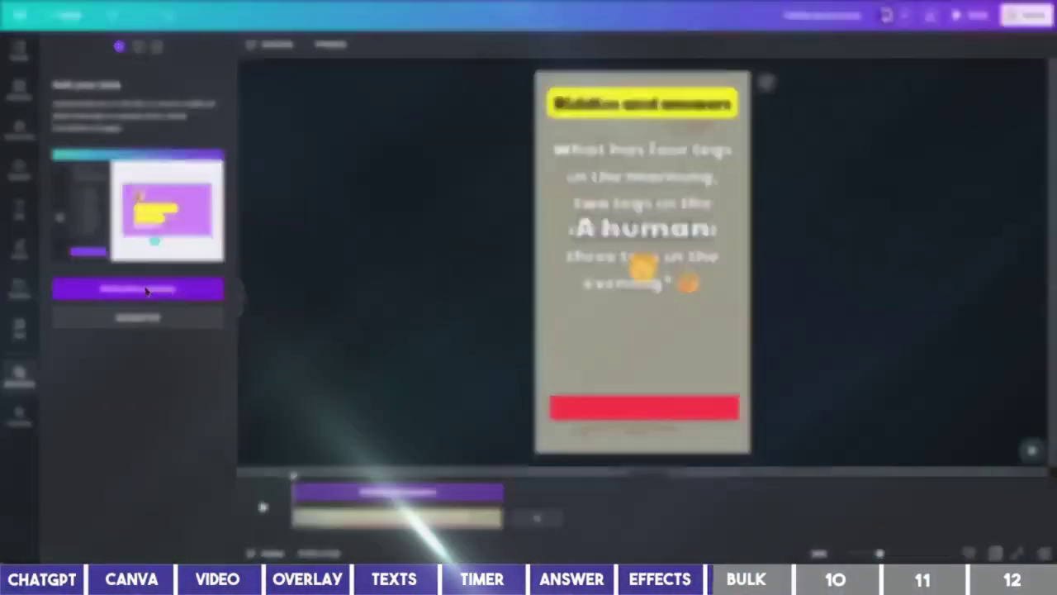
{"action": "left_click", "coordinate": [153, 289]}
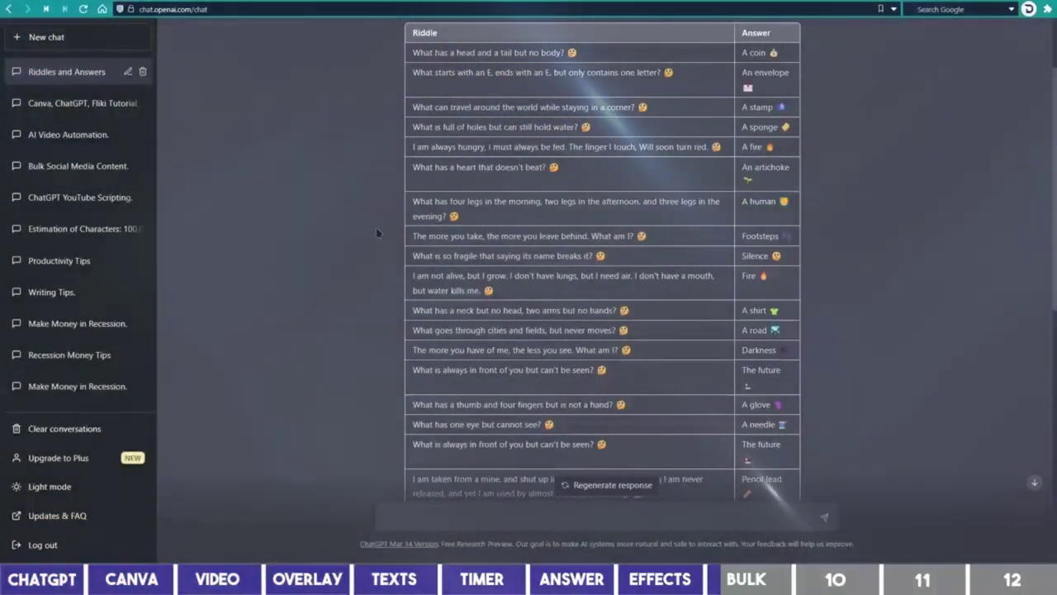
Step: Copy the 25-row ChatGPT riddle table into Canva's Riddle and Answer data table
{"action": "scroll", "coordinate": [377, 233], "scroll_direction": "up", "scroll_amount": 1}
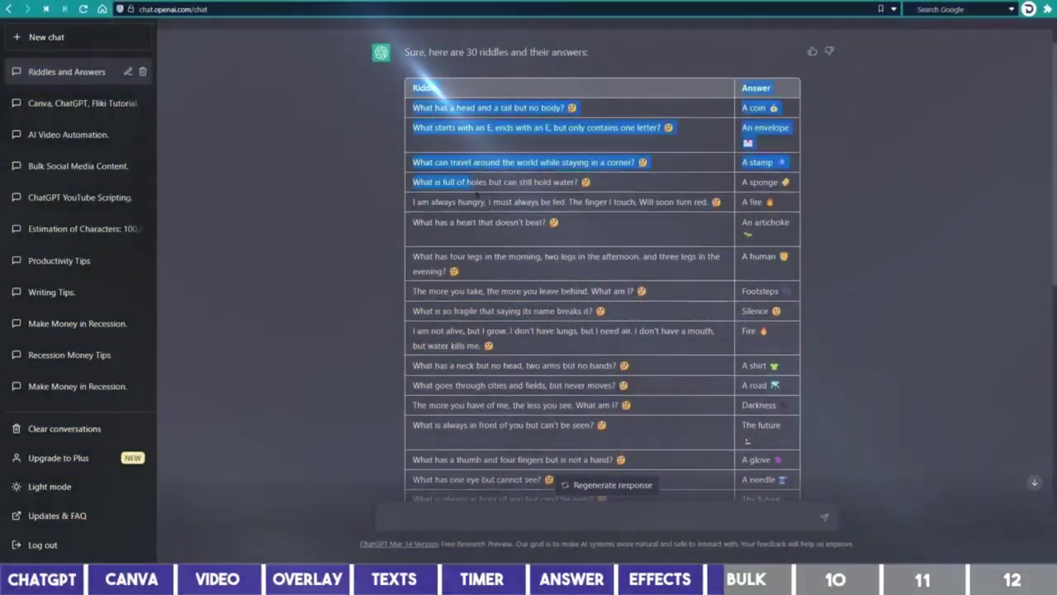
{"action": "scroll", "coordinate": [505, 243], "scroll_direction": "down", "scroll_amount": 1}
{"action": "mouse_move", "coordinate": [476, 193]}
{"action": "left_mouse_down"}
{"action": "mouse_move", "coordinate": [505, 243]}
{"action": "mouse_move", "coordinate": [791, 258]}
{"action": "left_mouse_up"}
{"action": "scroll", "coordinate": [506, 242], "scroll_direction": "down", "scroll_amount": 4}
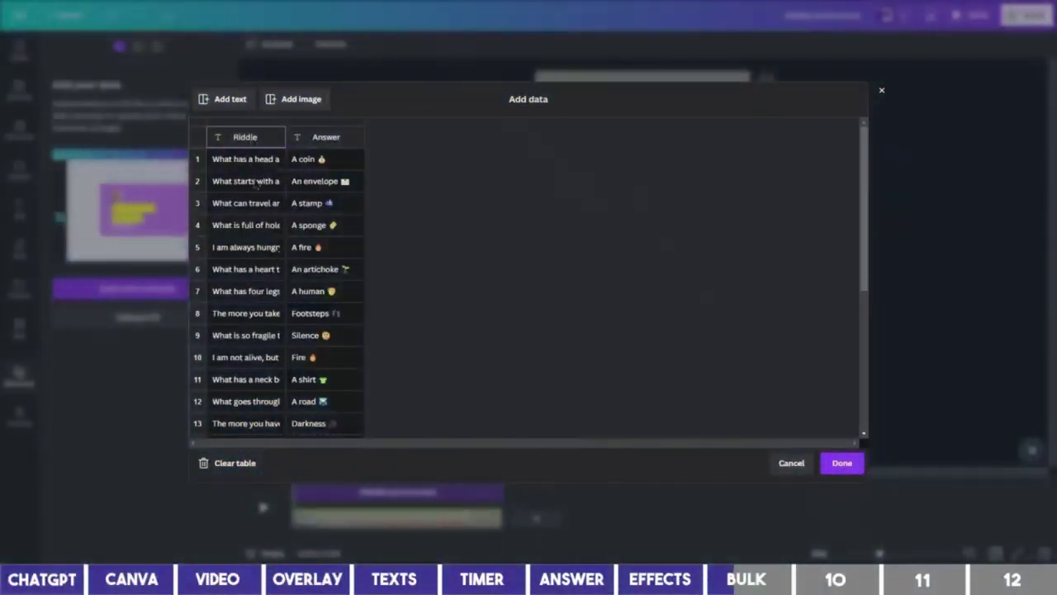
{"action": "scroll", "coordinate": [260, 209], "scroll_direction": "down", "scroll_amount": 5}
{"action": "scroll", "coordinate": [260, 209], "scroll_direction": "down", "scroll_amount": 1}
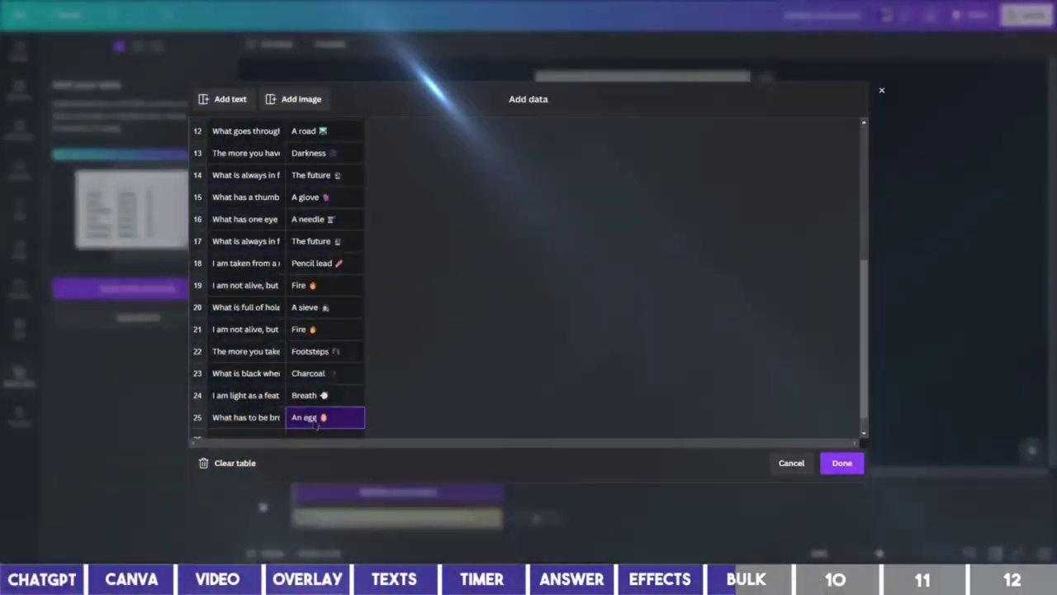
{"action": "scroll", "coordinate": [314, 422], "scroll_direction": "down", "scroll_amount": 1}
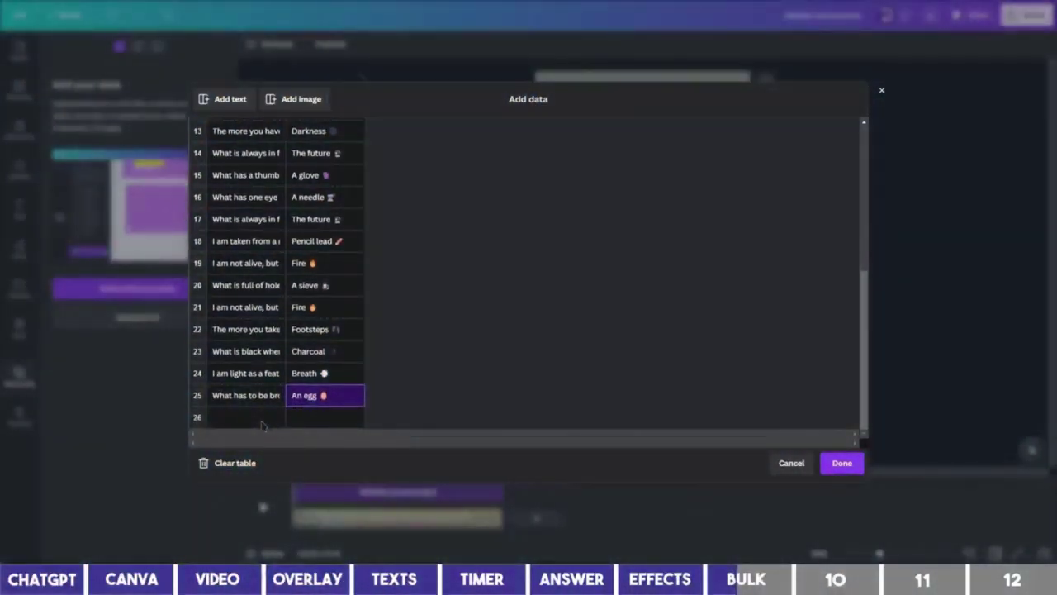
Step: Highlight ChatGPT's follow-up table of five extra riddles and answers
{"action": "key", "text": "alt+Tab"}
{"action": "scroll", "coordinate": [363, 373], "scroll_direction": "down", "scroll_amount": 1}
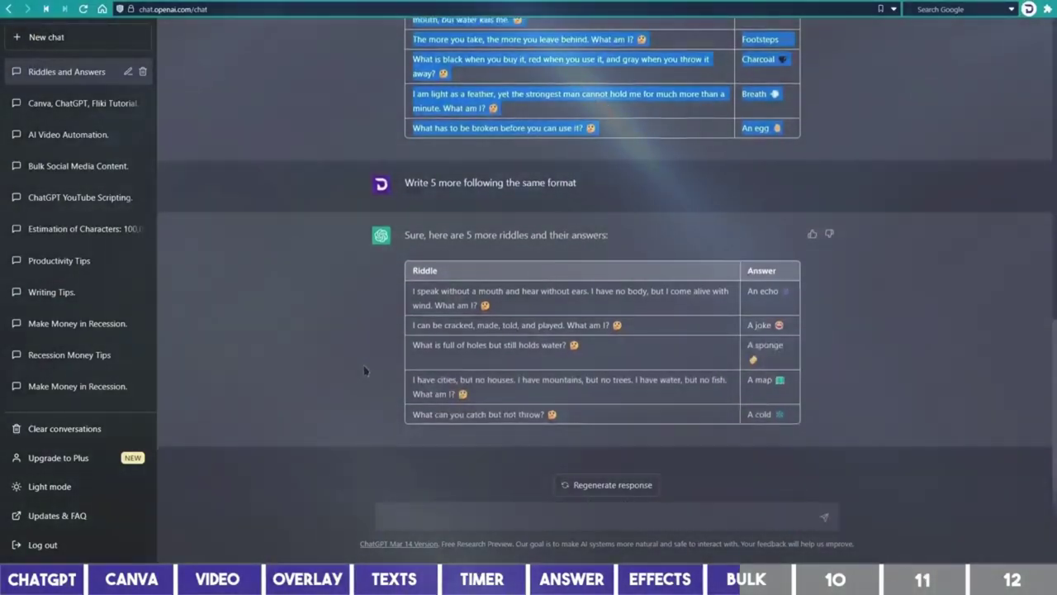
{"action": "mouse_move", "coordinate": [411, 287]}
{"action": "left_mouse_down"}
{"action": "mouse_move", "coordinate": [512, 358]}
{"action": "mouse_move", "coordinate": [787, 421]}
{"action": "left_mouse_up"}
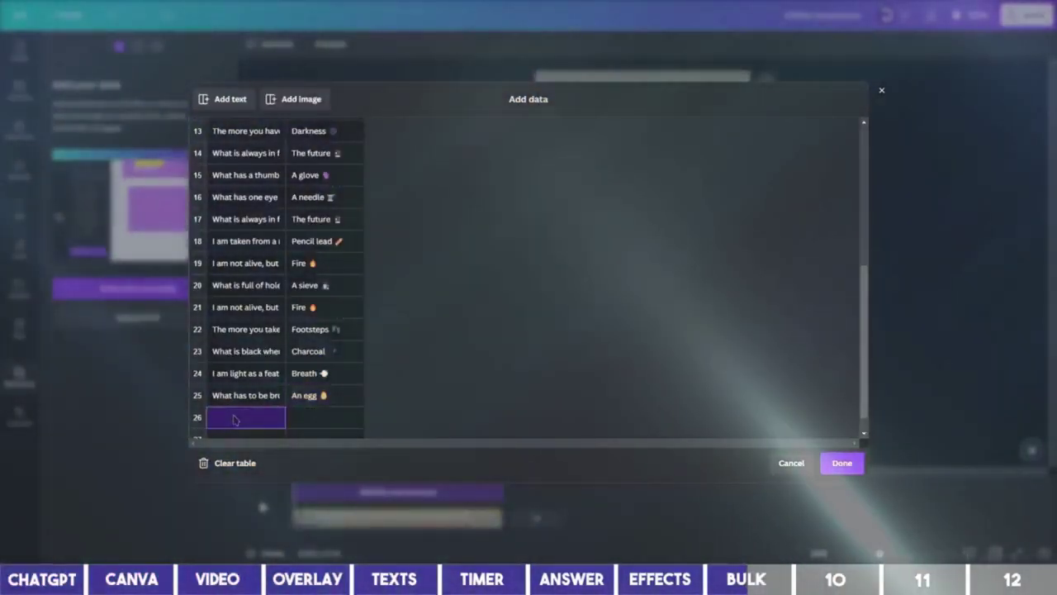
Step: Check the pasted rows 26–30, then scroll back to the top of the table
{"action": "scroll", "coordinate": [239, 413], "scroll_direction": "down", "scroll_amount": 2}
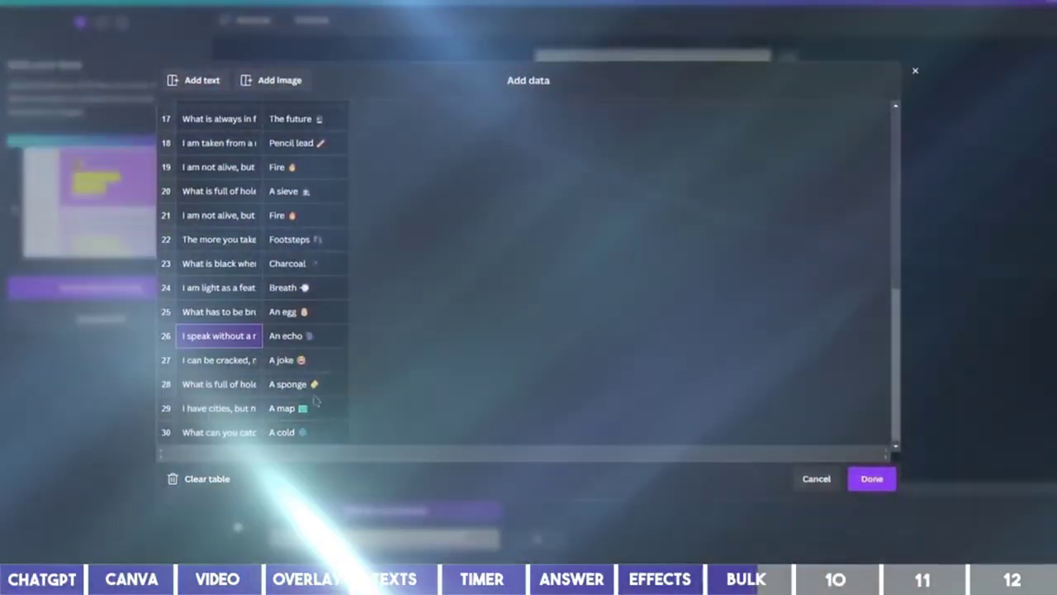
{"action": "scroll", "coordinate": [314, 402], "scroll_direction": "up", "scroll_amount": 1}
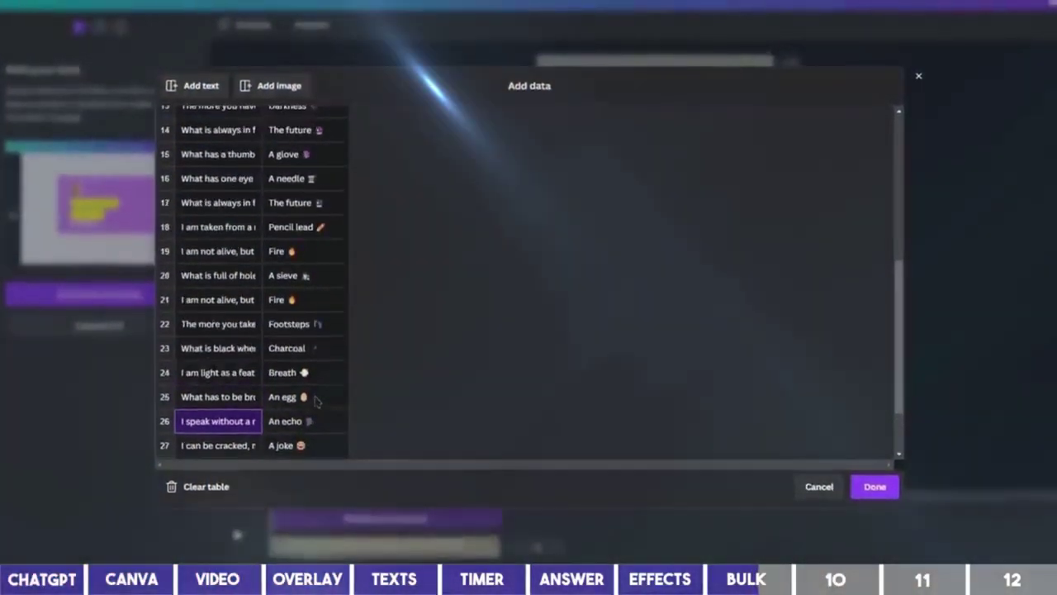
{"action": "scroll", "coordinate": [314, 401], "scroll_direction": "up", "scroll_amount": 3}
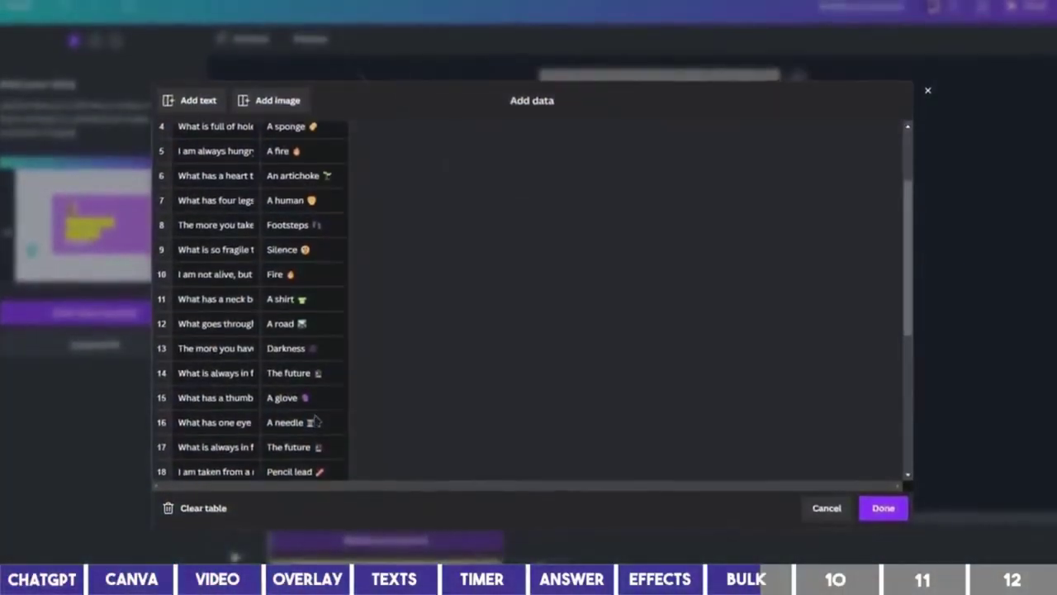
{"action": "scroll", "coordinate": [314, 409], "scroll_direction": "up", "scroll_amount": 1}
{"action": "scroll", "coordinate": [315, 417], "scroll_direction": "up", "scroll_amount": 2}
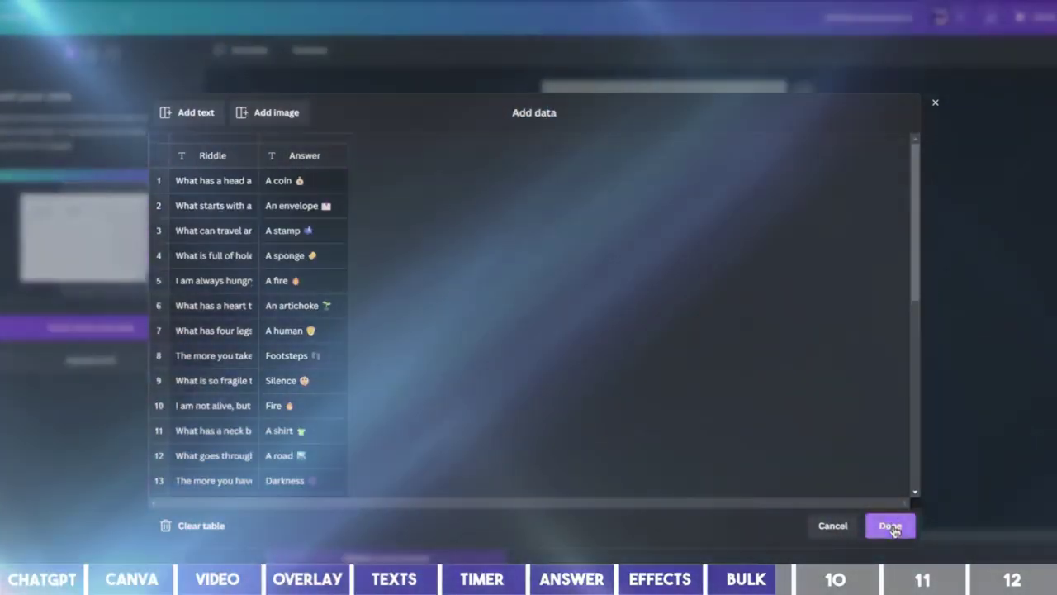
Step: Finish data entry and connect the question text to the Riddle field
{"action": "left_click", "coordinate": [891, 526]}
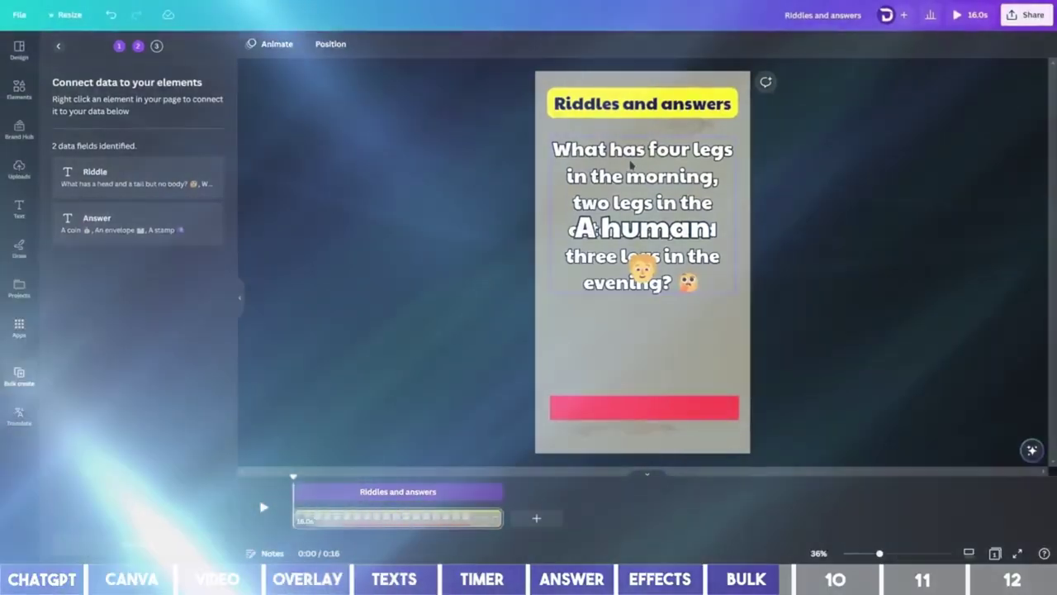
{"action": "left_click", "coordinate": [633, 162]}
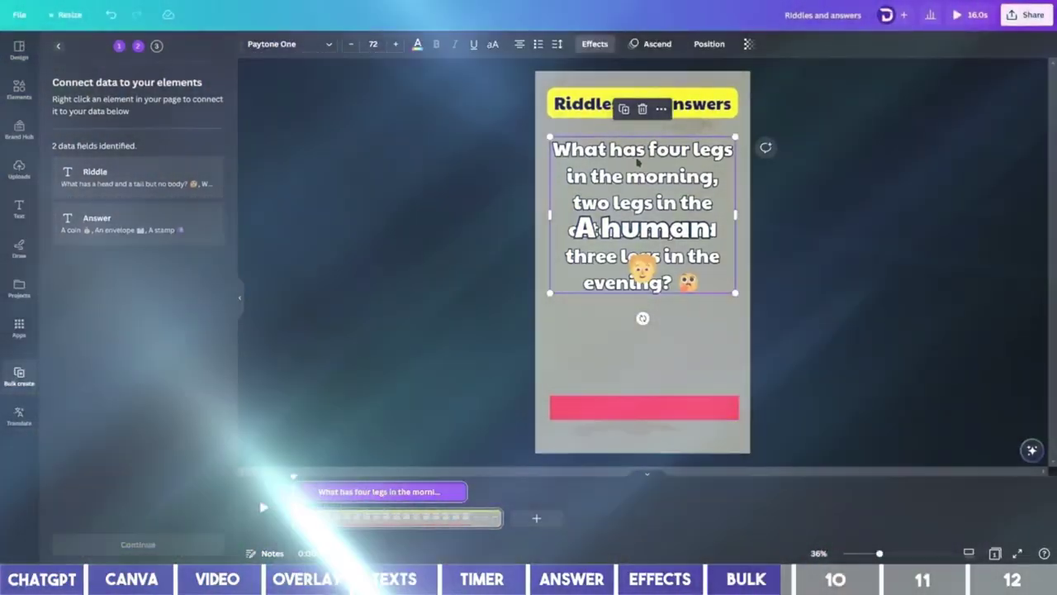
{"action": "right_click", "coordinate": [638, 162]}
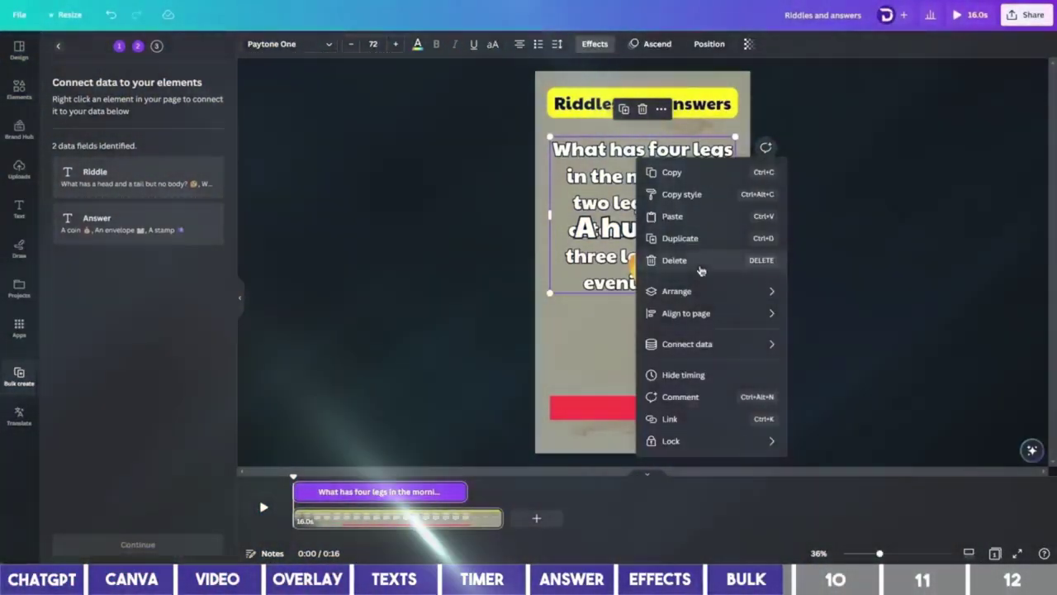
{"action": "mouse_move", "coordinate": [686, 343]}
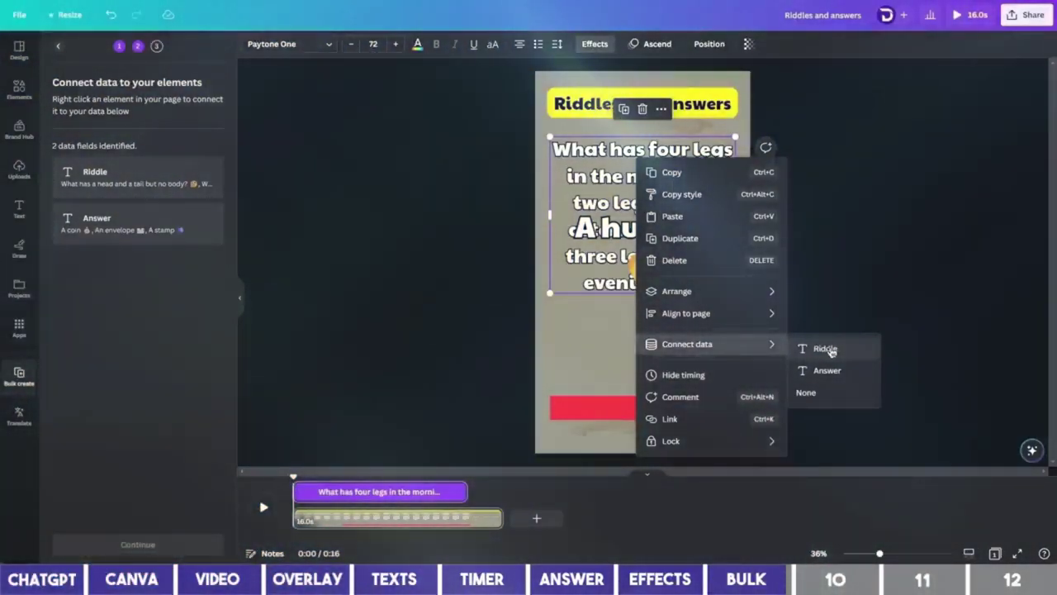
{"action": "left_click", "coordinate": [826, 348]}
Step: Connect the 'A human' answer text to the Answer field
{"action": "left_click", "coordinate": [664, 233]}
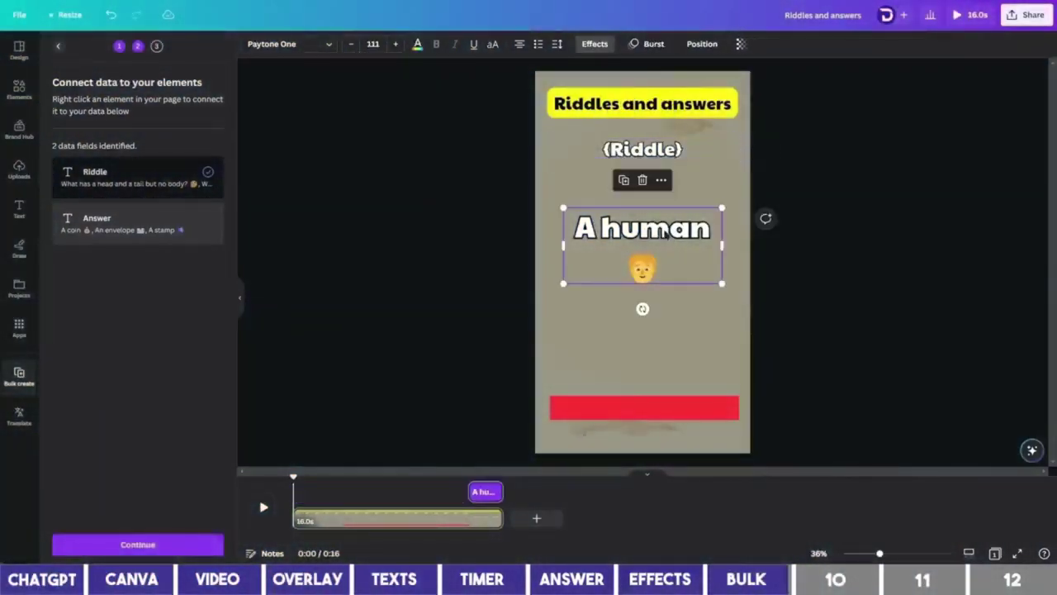
{"action": "right_click", "coordinate": [649, 237]}
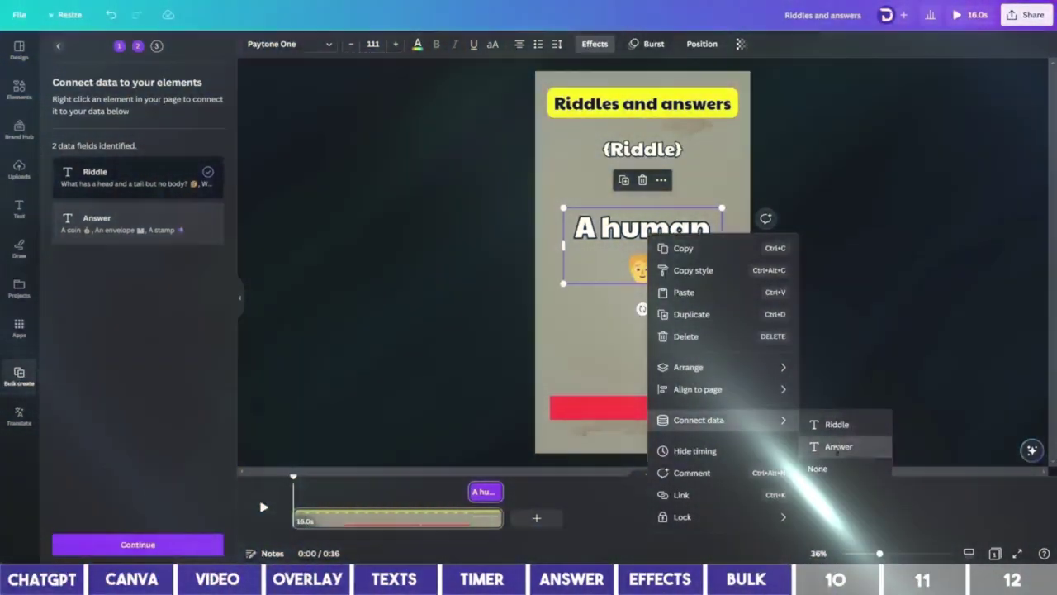
{"action": "left_click", "coordinate": [837, 447]}
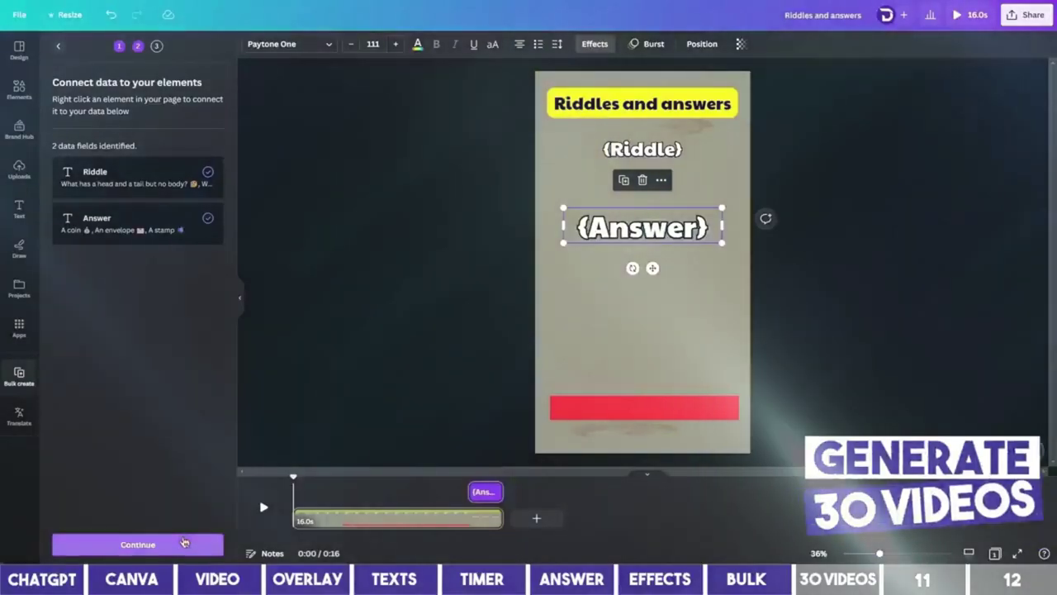
Step: Continue to Apply data with all rows selected and generate the 30 riddle pages
{"action": "left_click", "coordinate": [164, 544]}
{"action": "scroll", "coordinate": [161, 450], "scroll_direction": "down", "scroll_amount": 3}
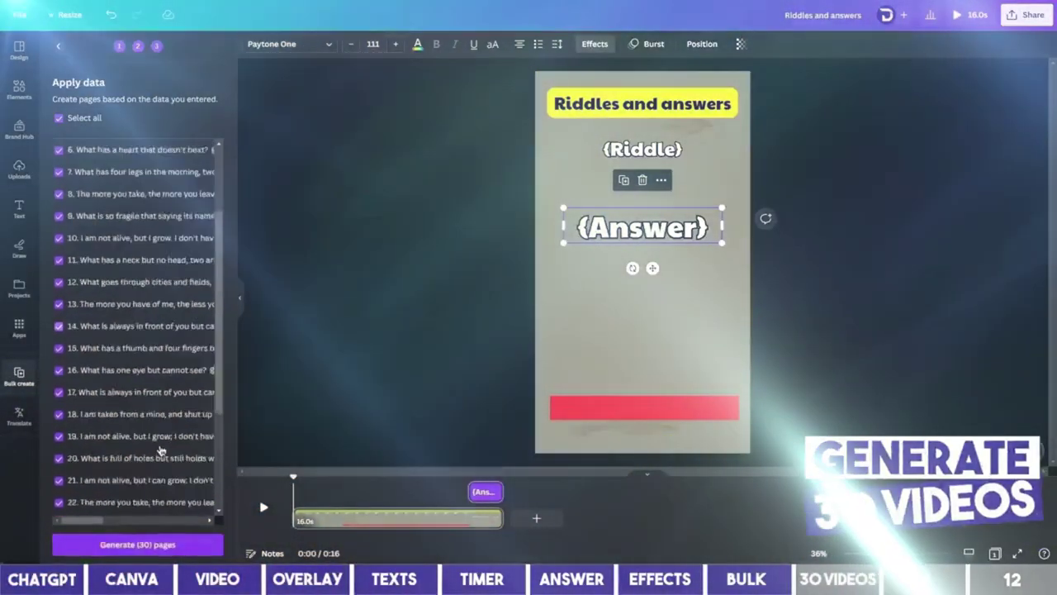
{"action": "scroll", "coordinate": [161, 450], "scroll_direction": "down", "scroll_amount": 2}
{"action": "scroll", "coordinate": [161, 450], "scroll_direction": "down", "scroll_amount": 2}
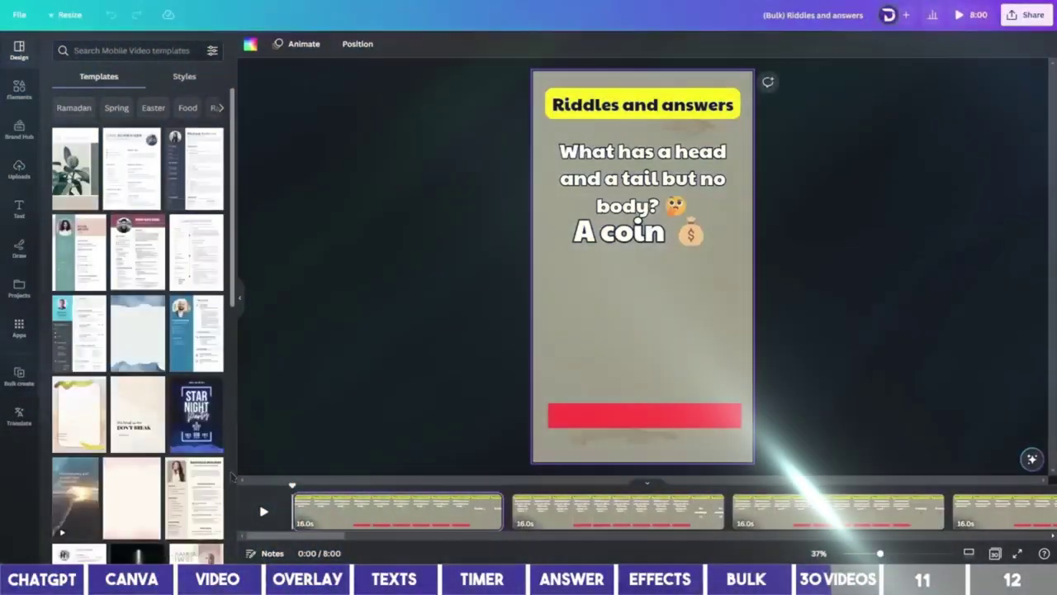
Step: Preview the riddle pages, then view all 30 in the grid overview and scroll through them
{"action": "left_click", "coordinate": [263, 511]}
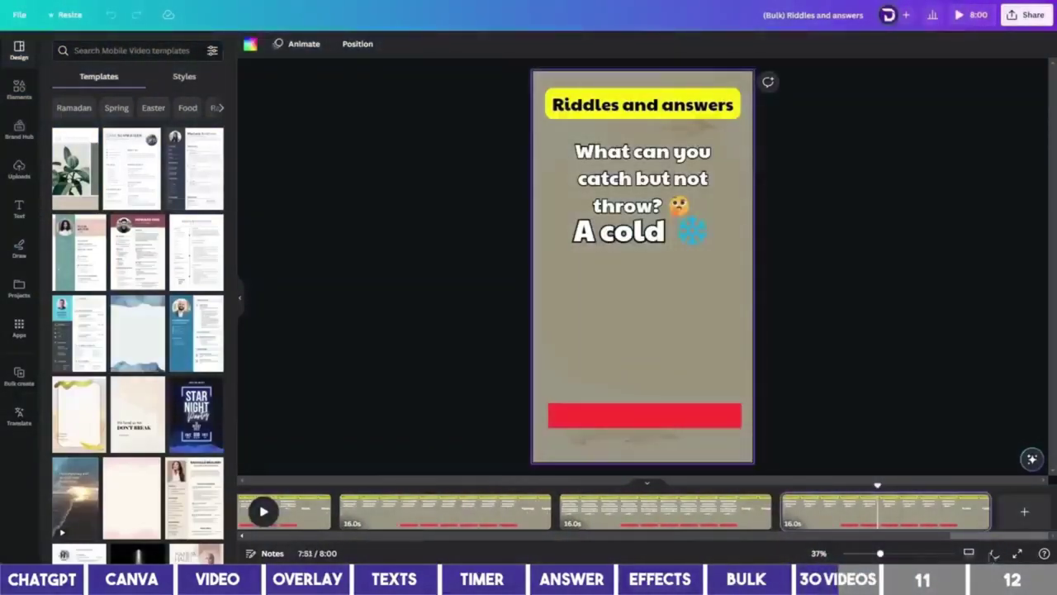
{"action": "left_click", "coordinate": [992, 554]}
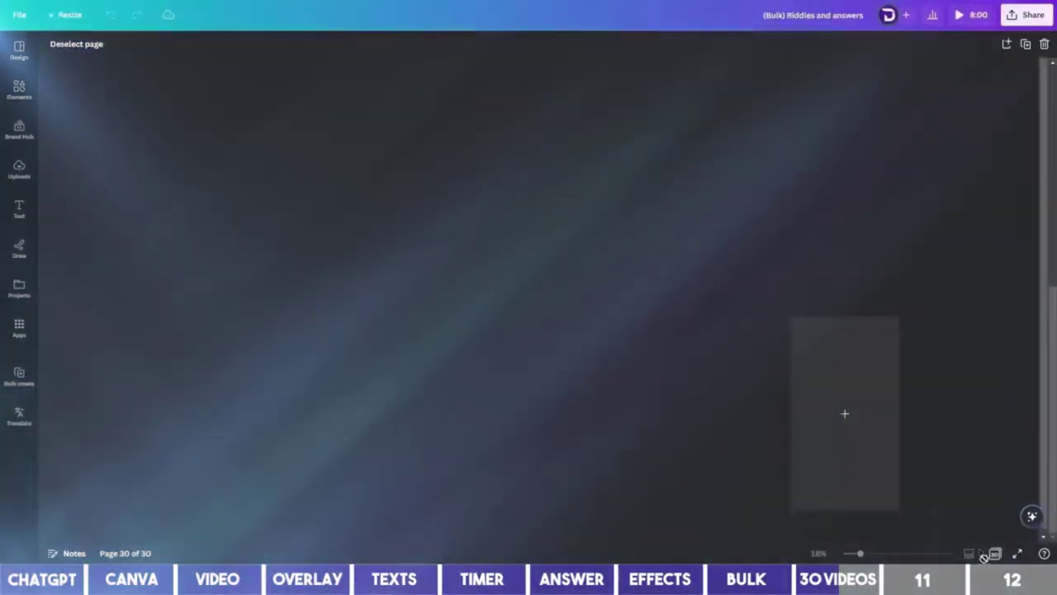
{"action": "scroll", "coordinate": [607, 385], "scroll_direction": "up", "scroll_amount": 3}
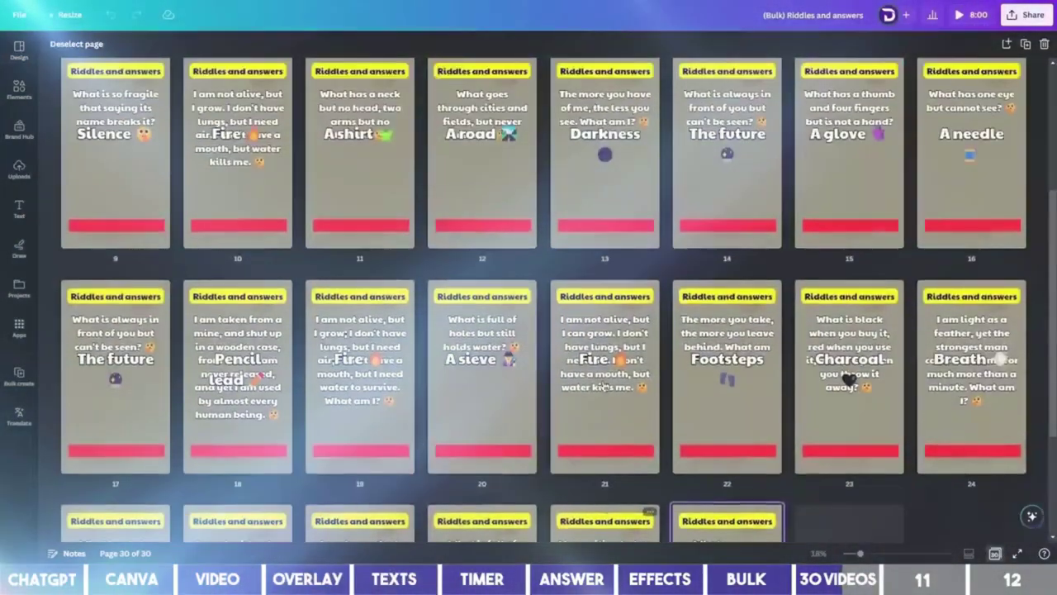
{"action": "scroll", "coordinate": [605, 386], "scroll_direction": "up", "scroll_amount": 3}
{"action": "scroll", "coordinate": [606, 386], "scroll_direction": "down", "scroll_amount": 1}
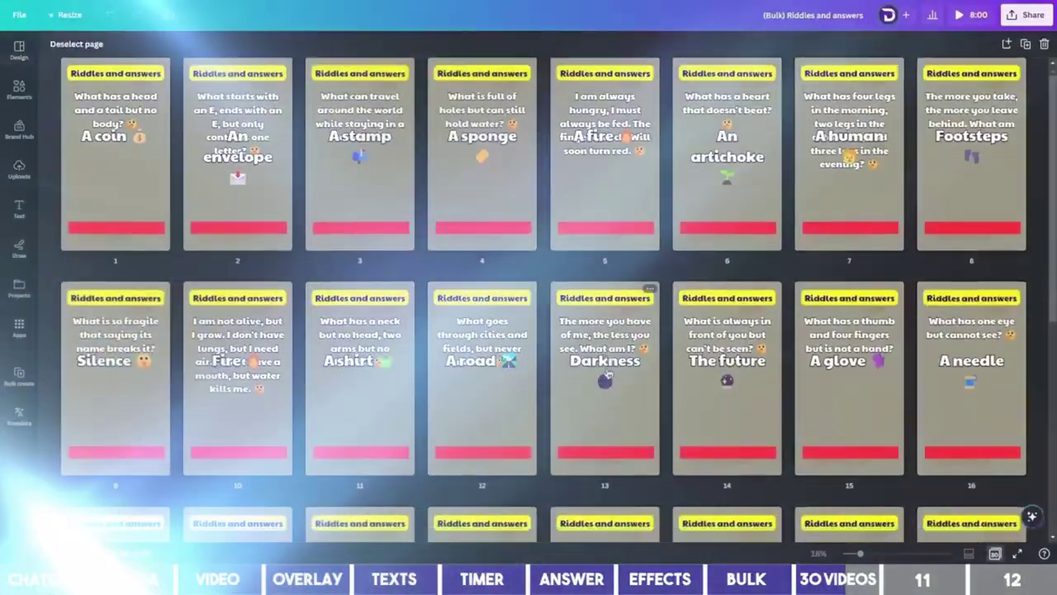
{"action": "scroll", "coordinate": [607, 380], "scroll_direction": "down", "scroll_amount": 4}
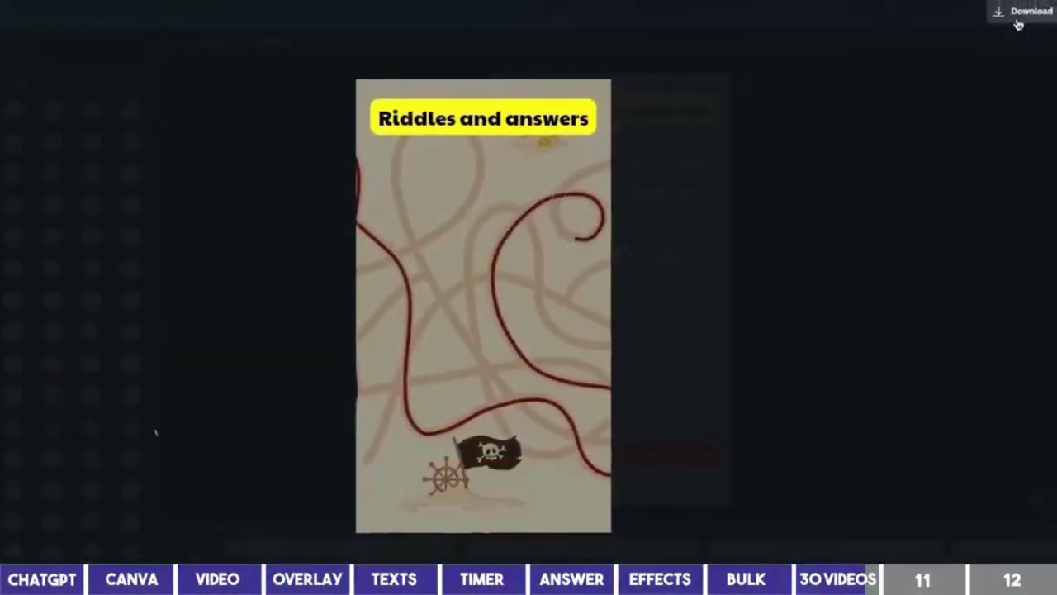
Step: Select Page 1 and Page 2 for download in the Download page picker
{"action": "left_click", "coordinate": [1008, 27]}
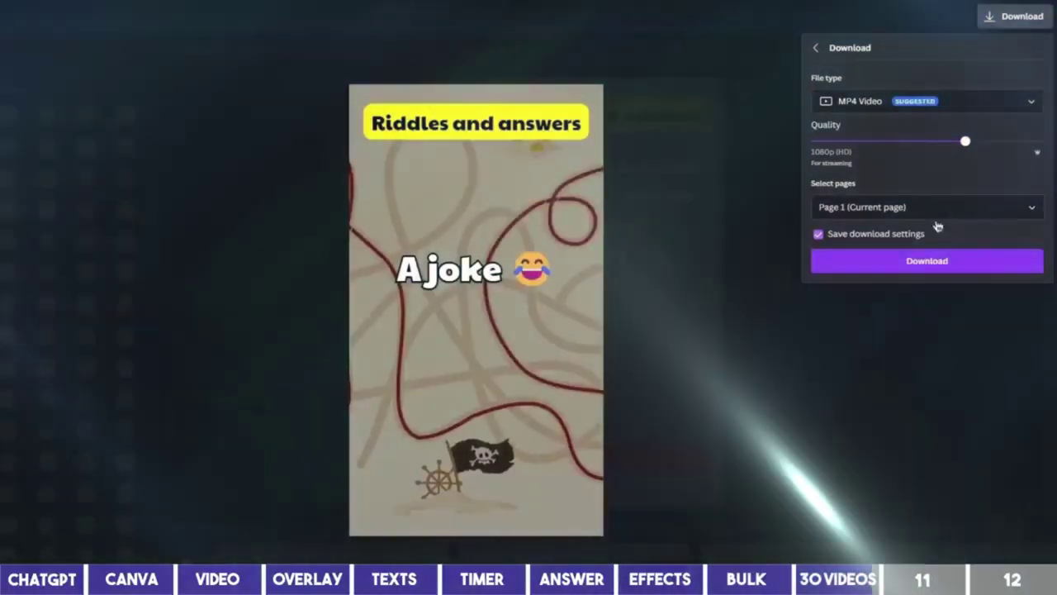
{"action": "left_click", "coordinate": [923, 206]}
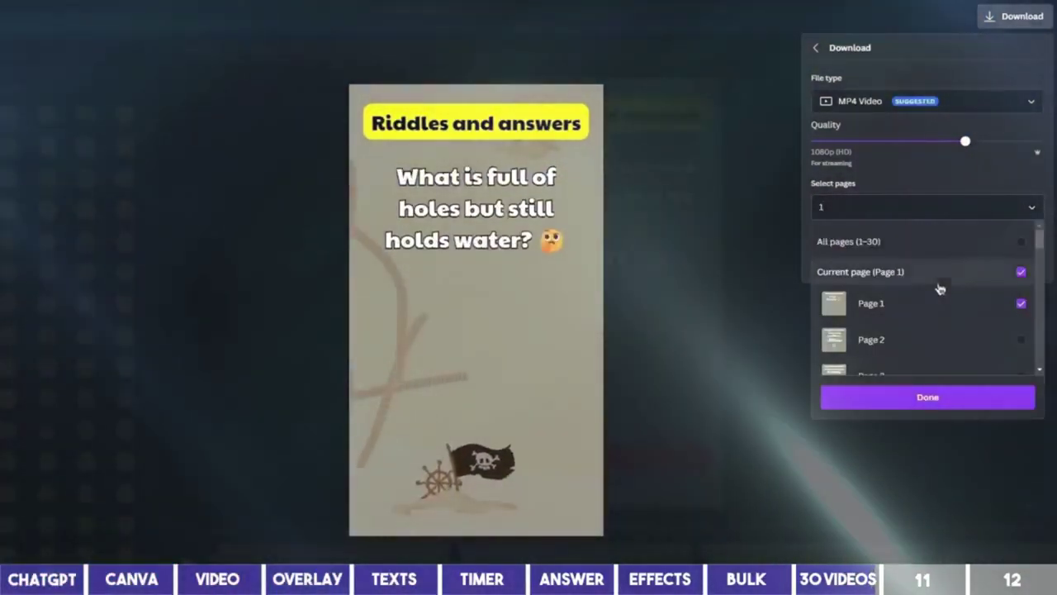
{"action": "left_click", "coordinate": [951, 340]}
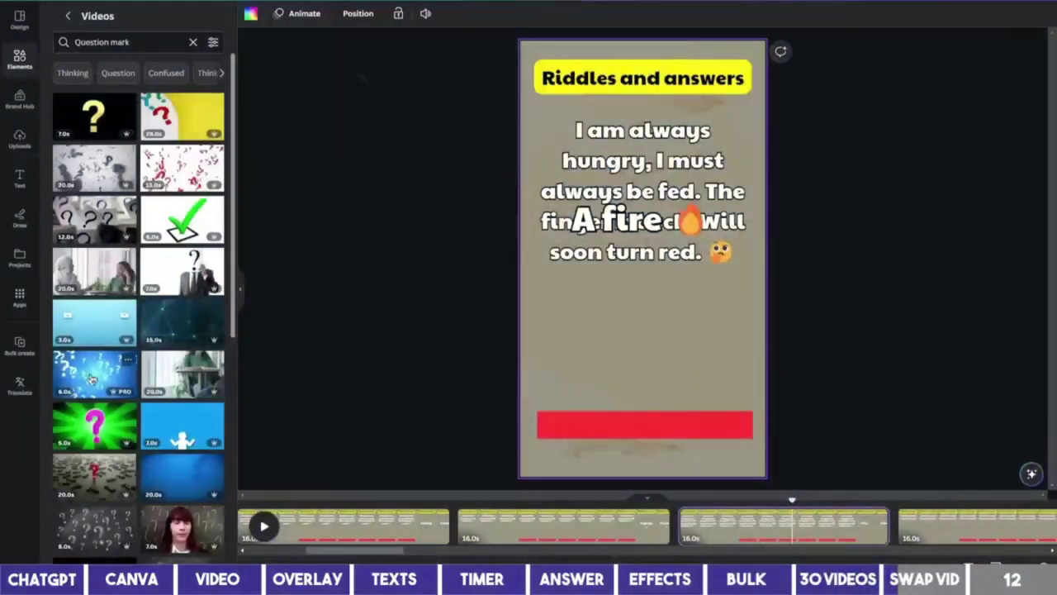
Step: Try placing the blue question-mark video on the always-hungry page, then undo the changes
{"action": "left_click_drag", "start_coordinate": [94, 374], "coordinate": [547, 298]}
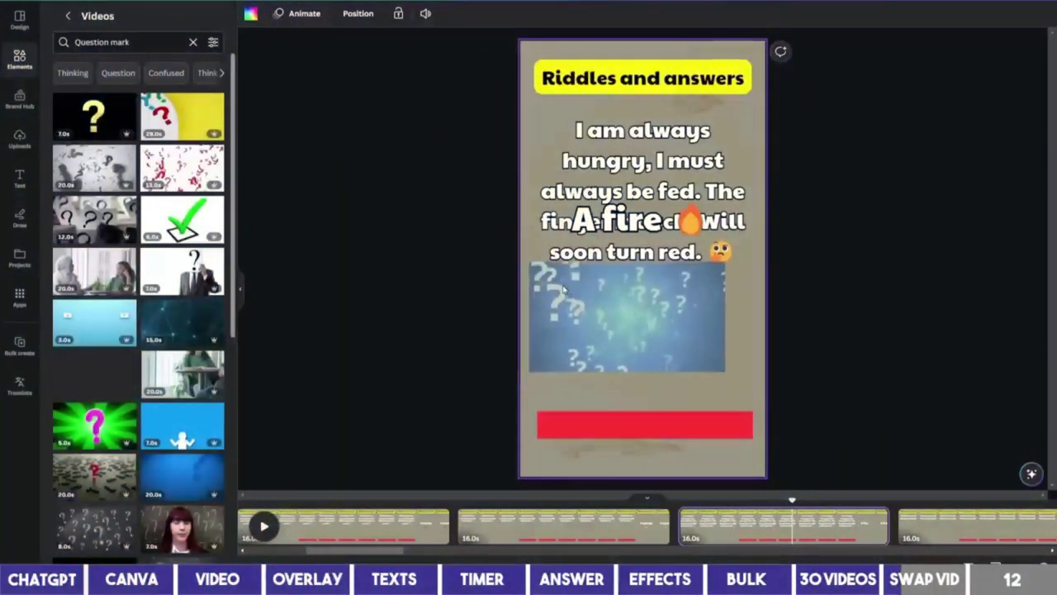
{"action": "left_click_drag", "start_coordinate": [585, 143], "coordinate": [550, 296]}
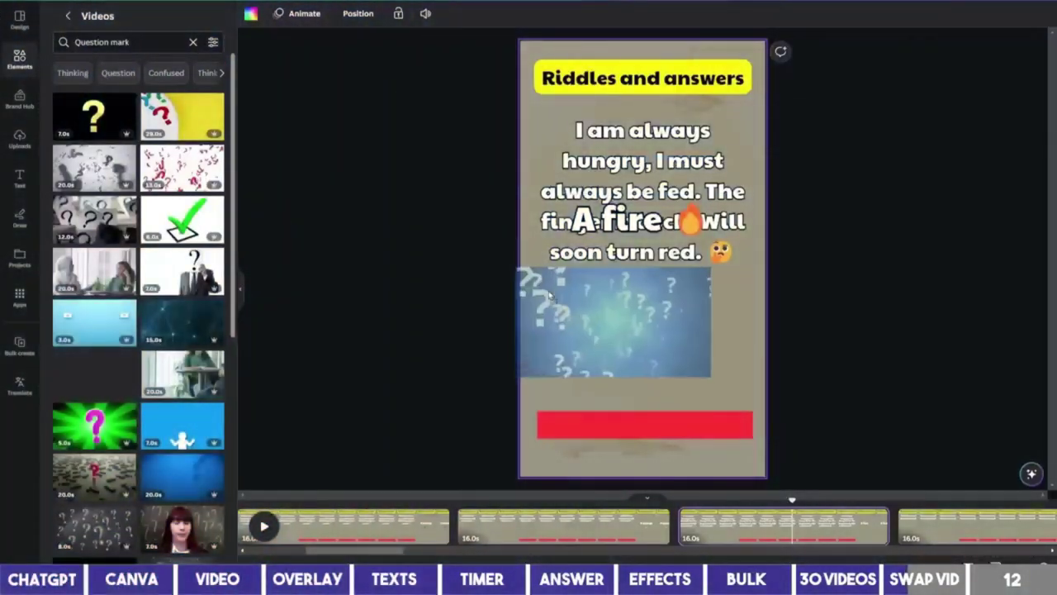
{"action": "left_click_drag", "start_coordinate": [581, 307], "coordinate": [582, 307]}
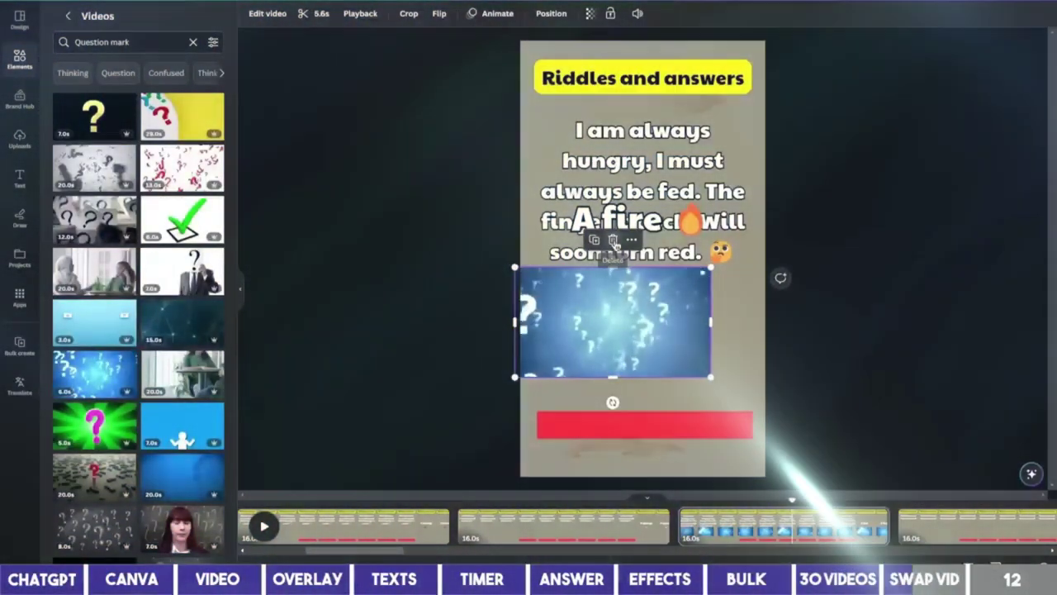
{"action": "left_click", "coordinate": [614, 241]}
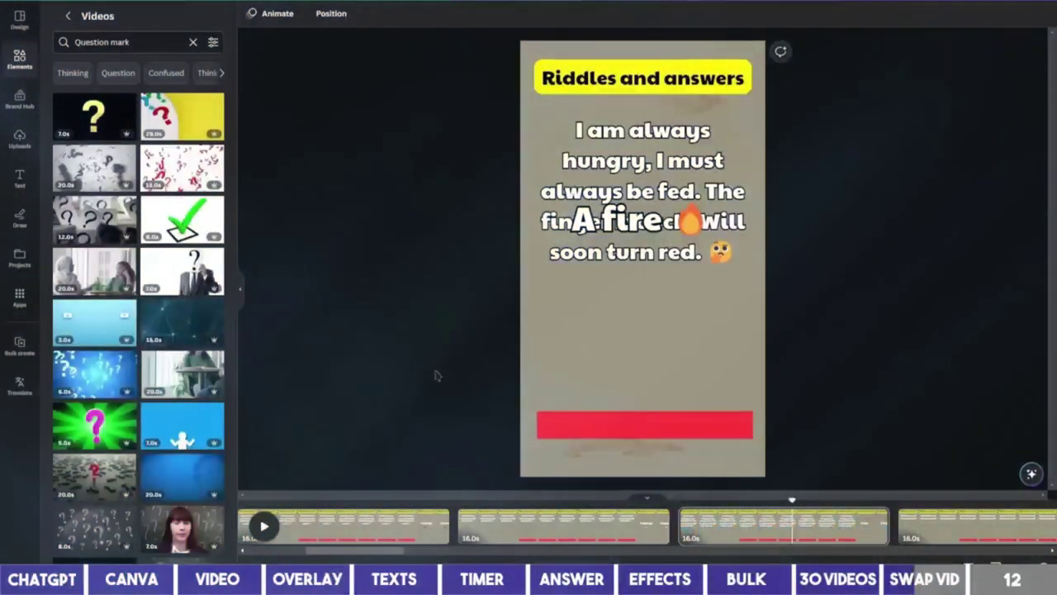
{"action": "left_click", "coordinate": [616, 326]}
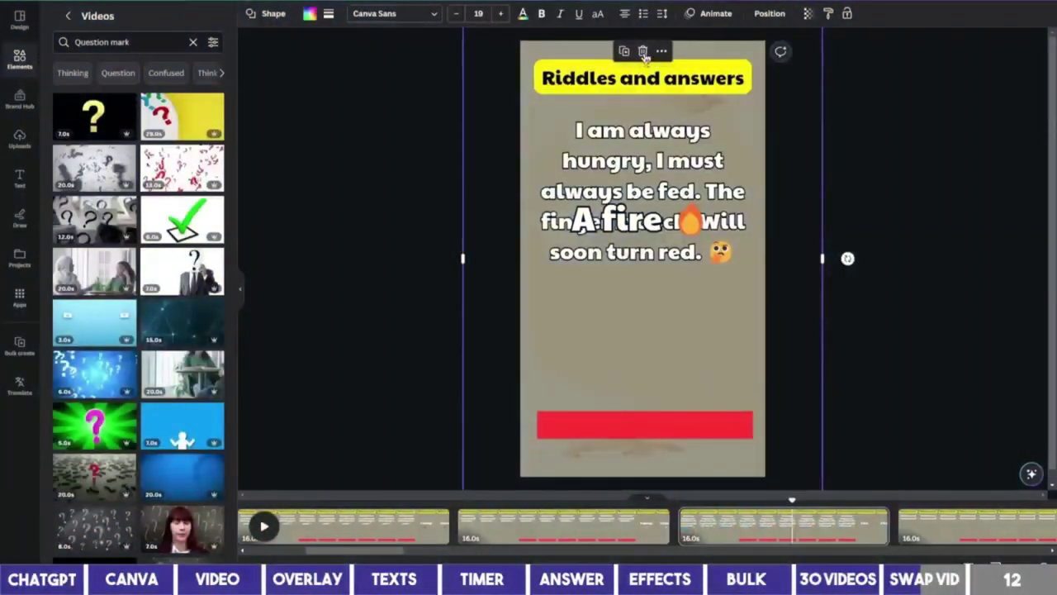
{"action": "left_click", "coordinate": [643, 53]}
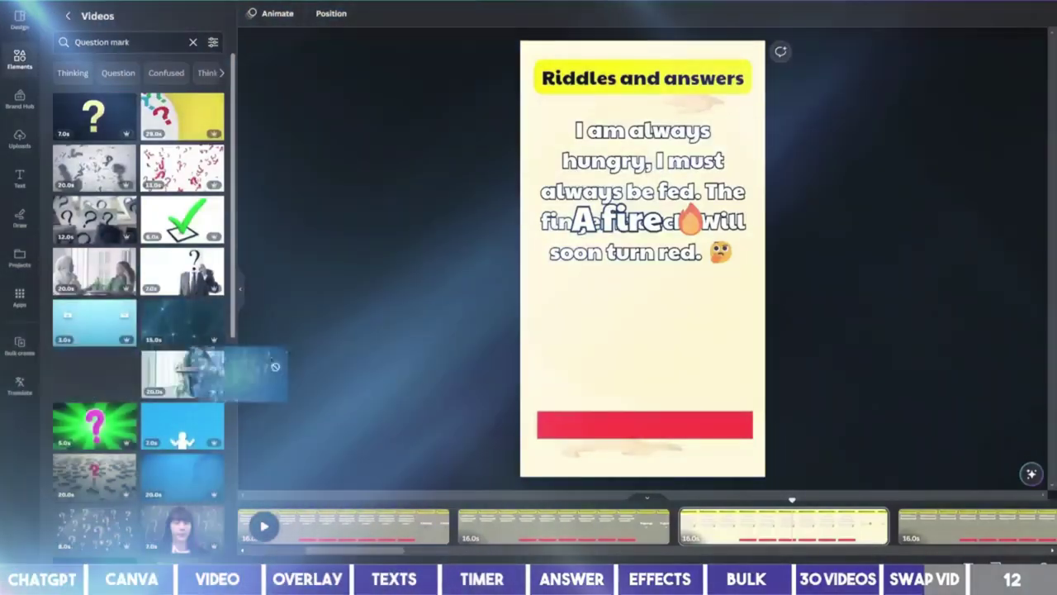
{"action": "left_click_drag", "start_coordinate": [87, 374], "coordinate": [551, 300]}
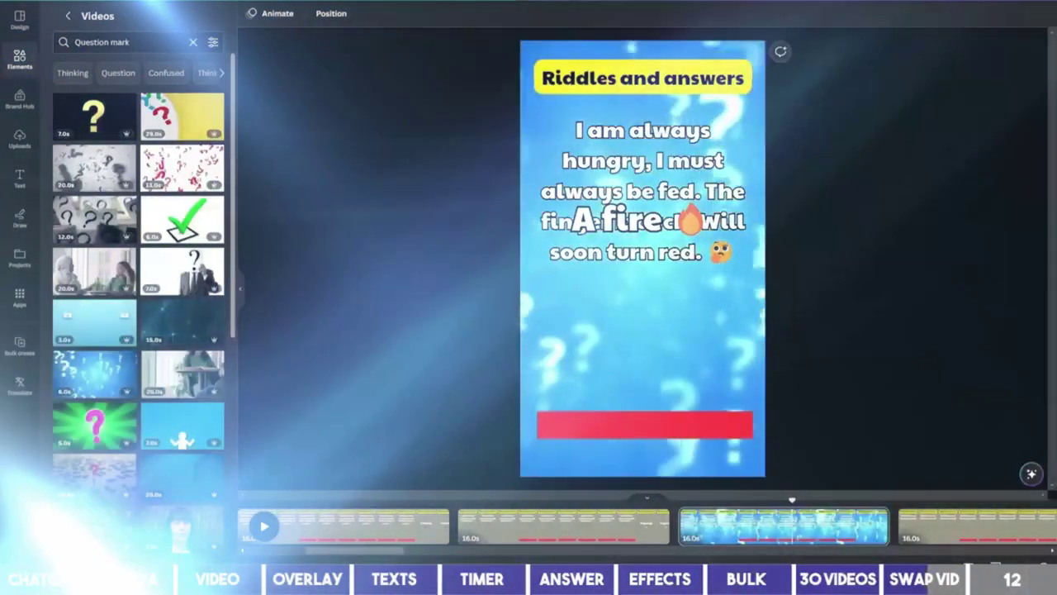
{"action": "key", "text": "ctrl+z"}
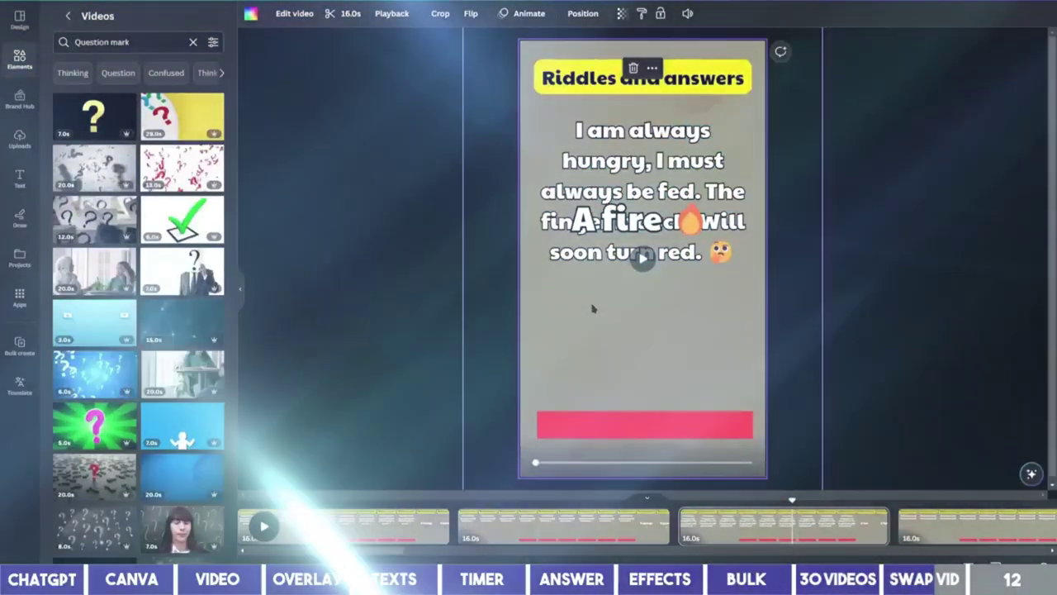
{"action": "mouse_move", "coordinate": [642, 258]}
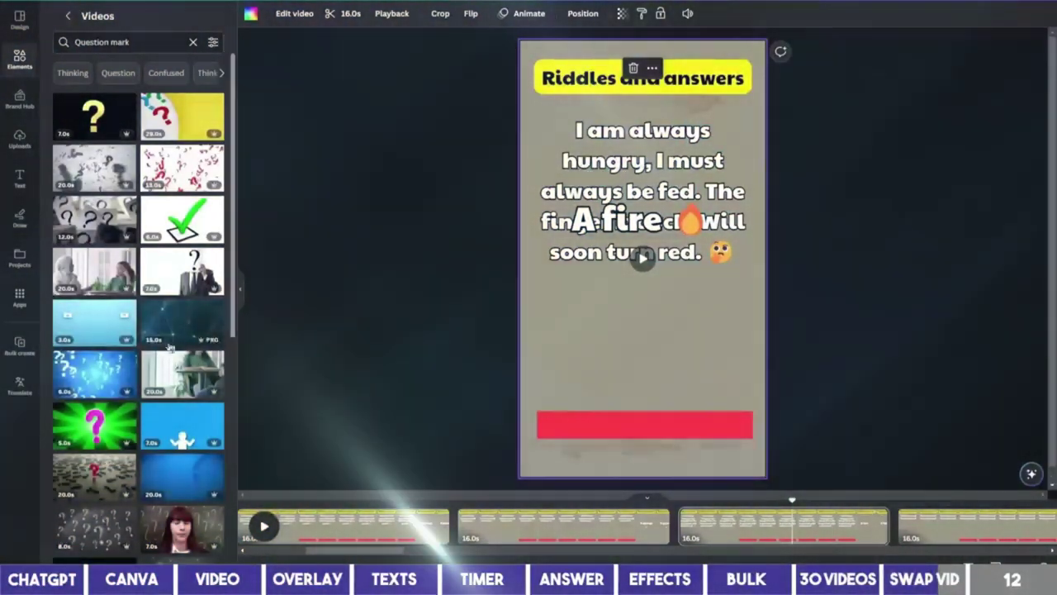
Step: Use Replace background to make the blue question-mark video the page background, then preview it
{"action": "left_click", "coordinate": [94, 373]}
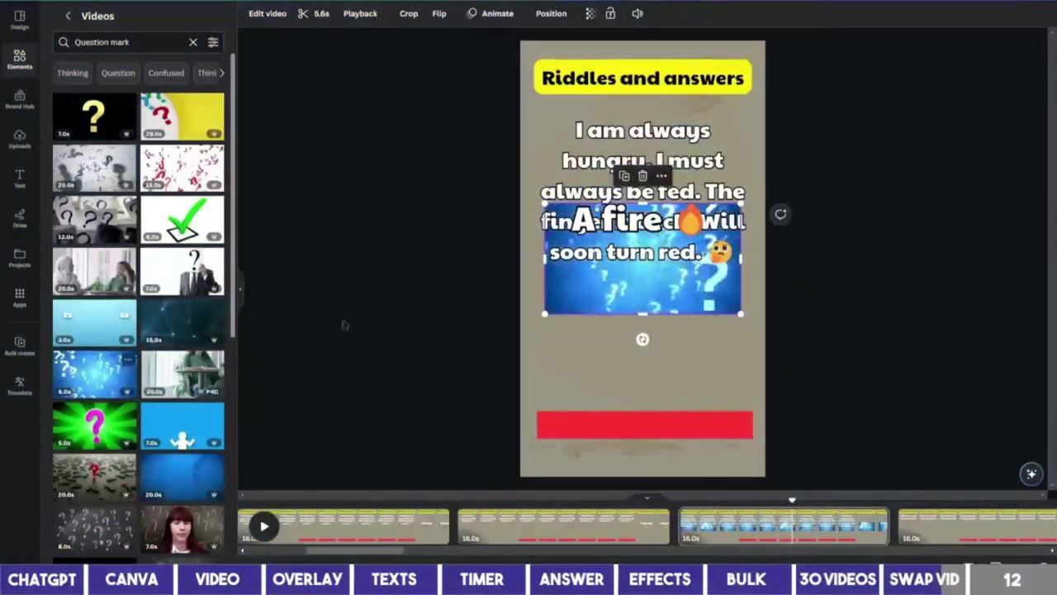
{"action": "mouse_move", "coordinate": [643, 260]}
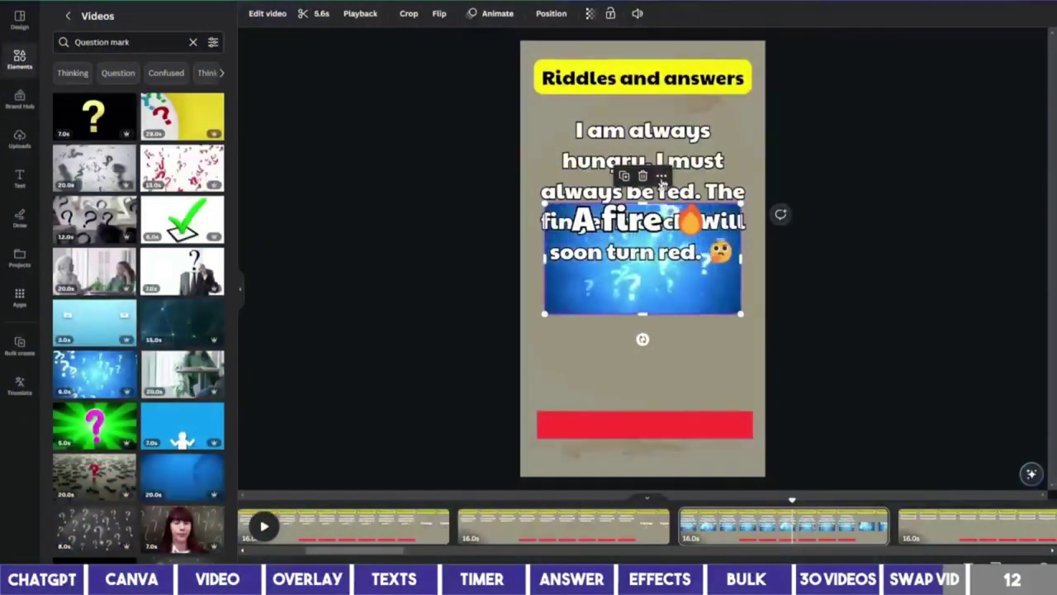
{"action": "left_click", "coordinate": [662, 176]}
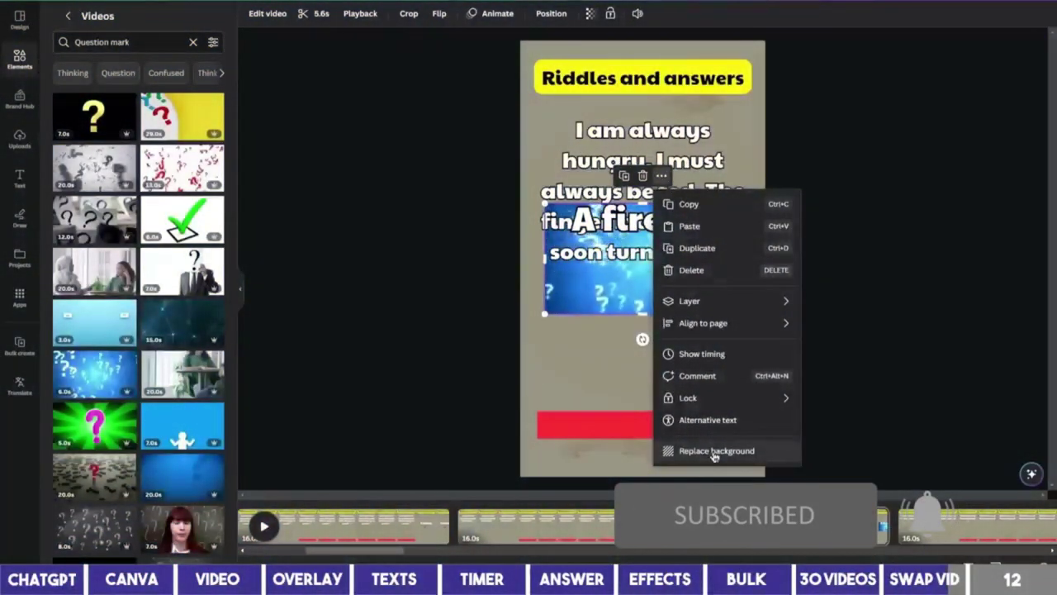
{"action": "left_click", "coordinate": [715, 450]}
{"action": "left_click", "coordinate": [265, 527]}
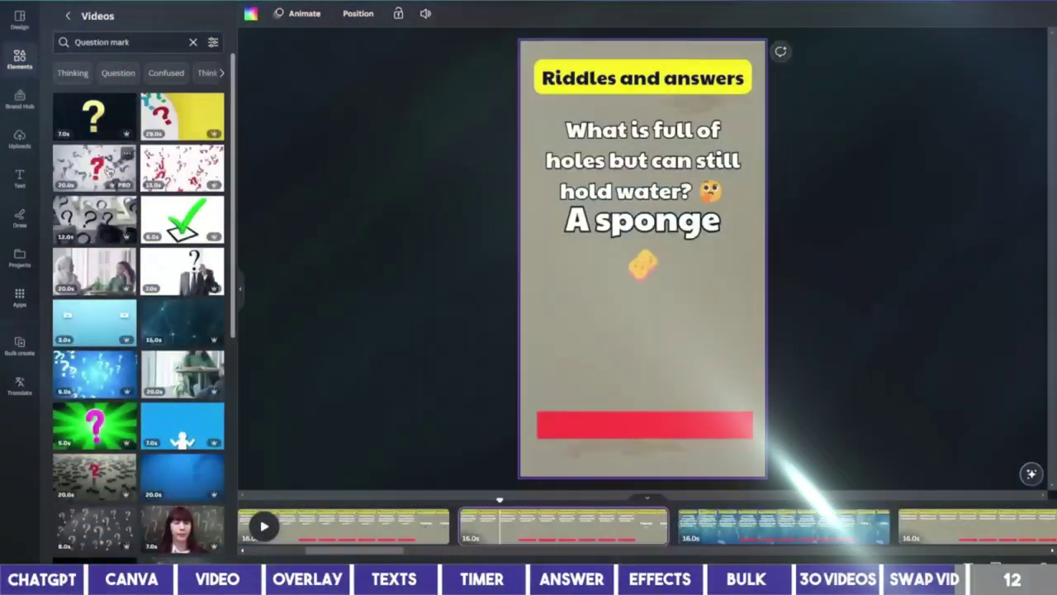
Step: Make a question-mark video the sponge riddle page's background and play it
{"action": "left_click", "coordinate": [108, 169]}
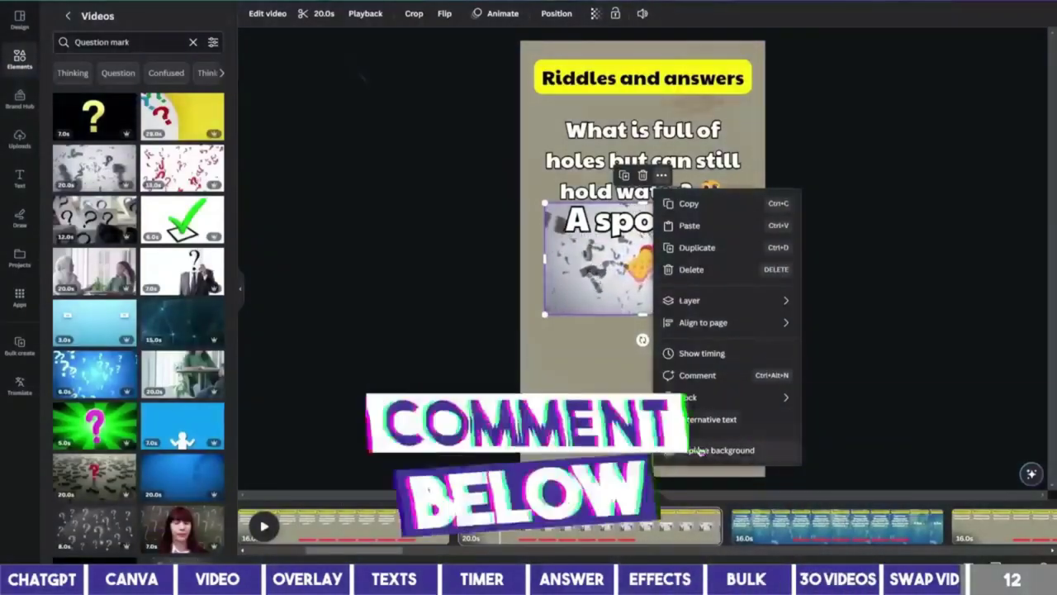
{"action": "left_click", "coordinate": [715, 450]}
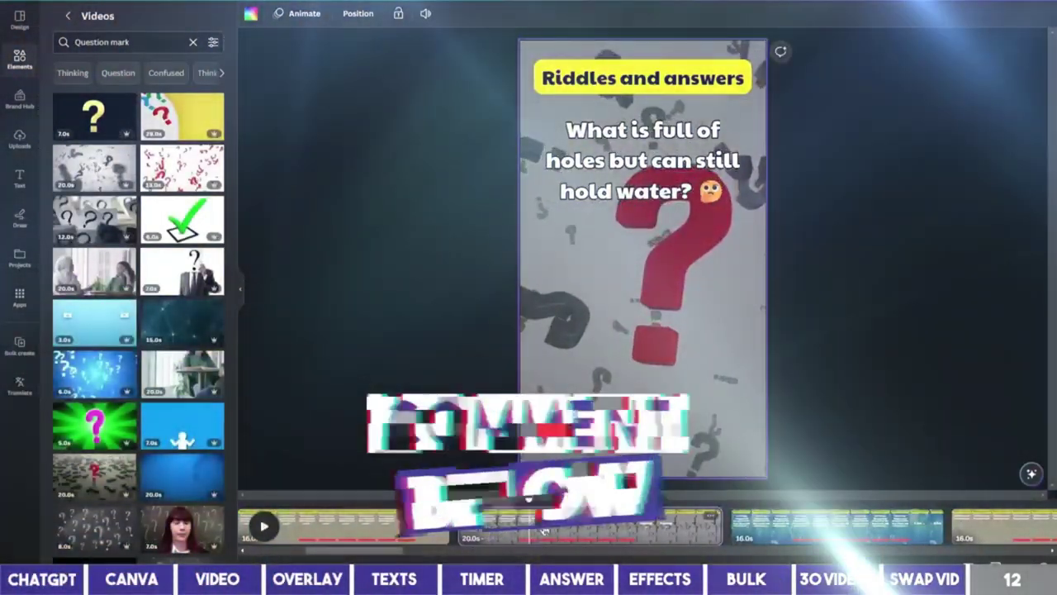
{"action": "key", "text": "space"}
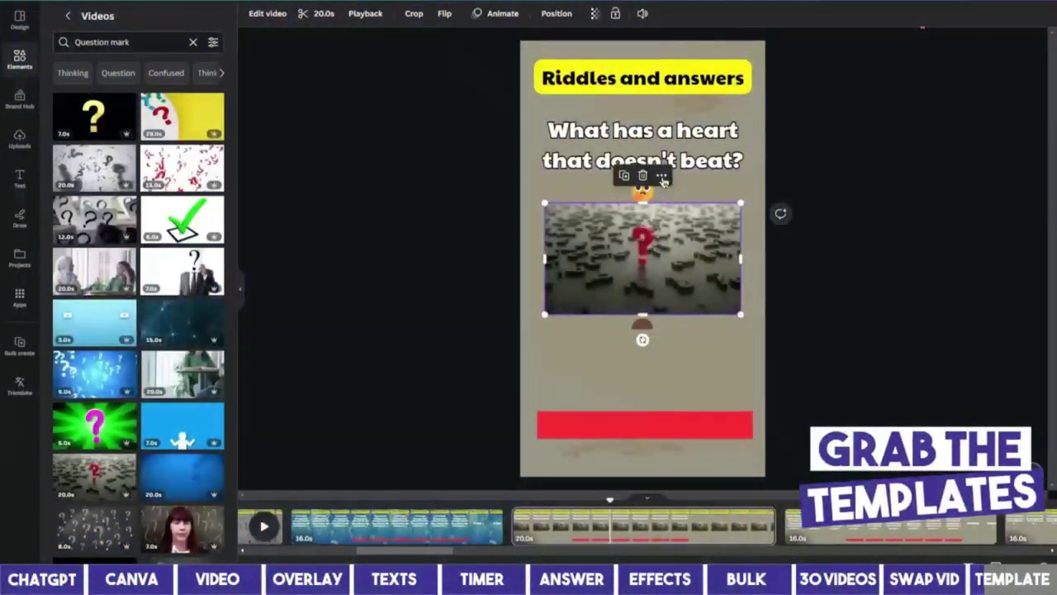
Step: Set the red question-mark video as the artichoke page background and preview it
{"action": "right_click", "coordinate": [657, 202]}
{"action": "left_click", "coordinate": [714, 451]}
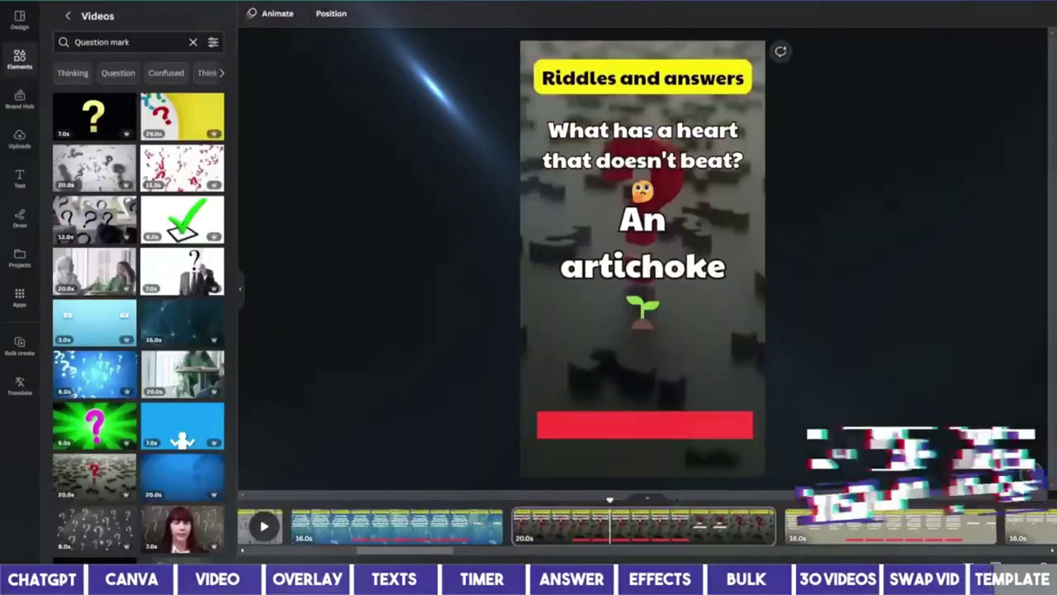
{"action": "left_click", "coordinate": [564, 529]}
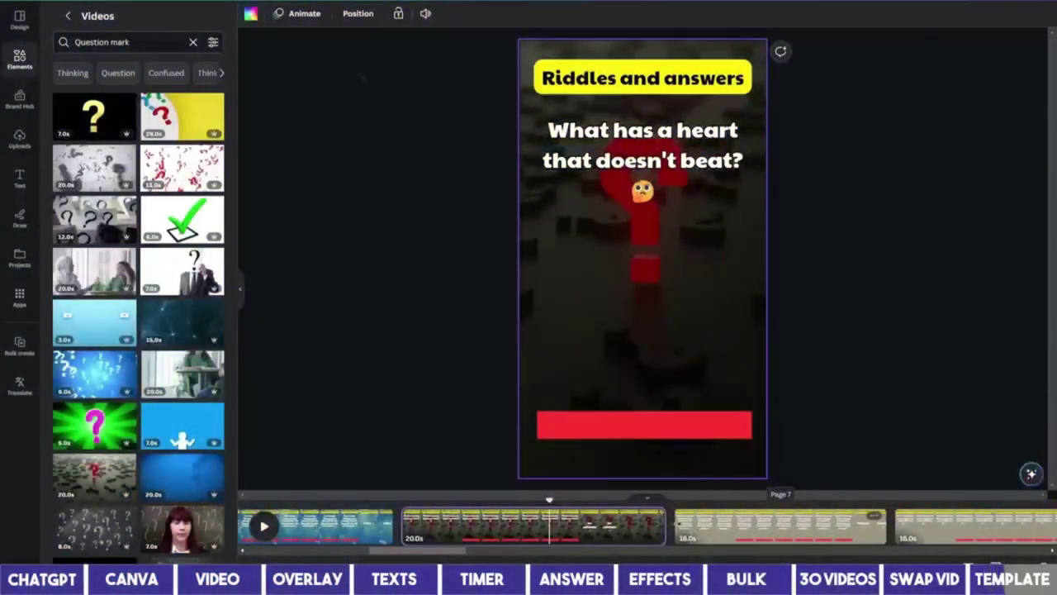
{"action": "key", "text": "space"}
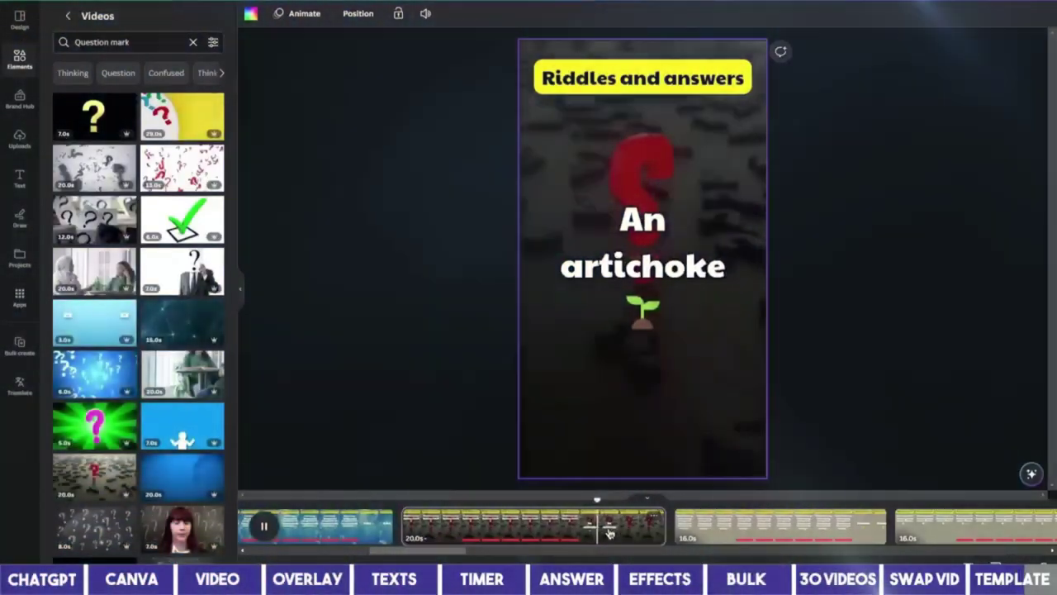
{"action": "key", "text": "space"}
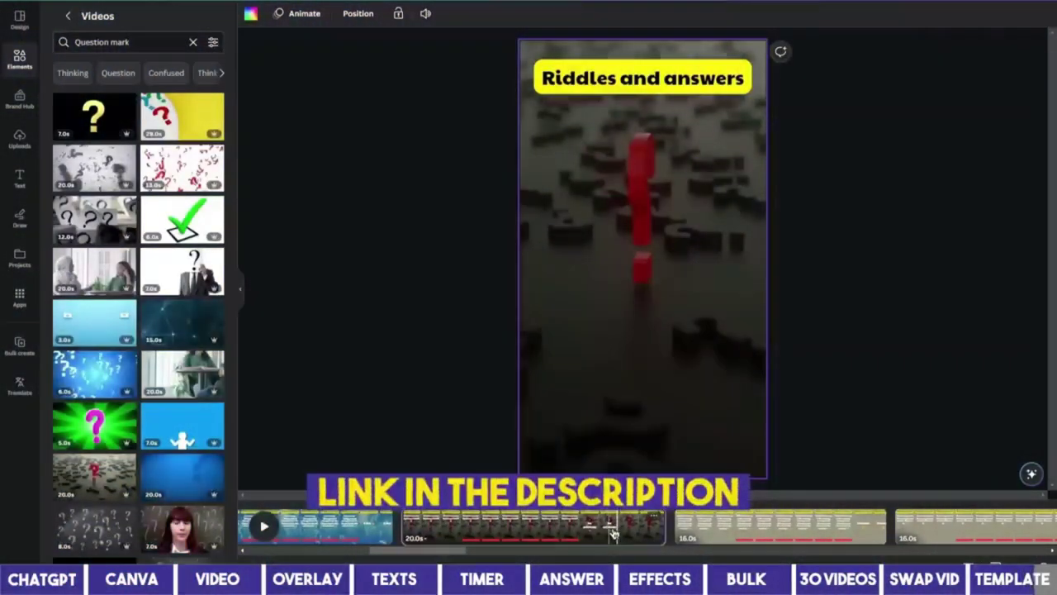